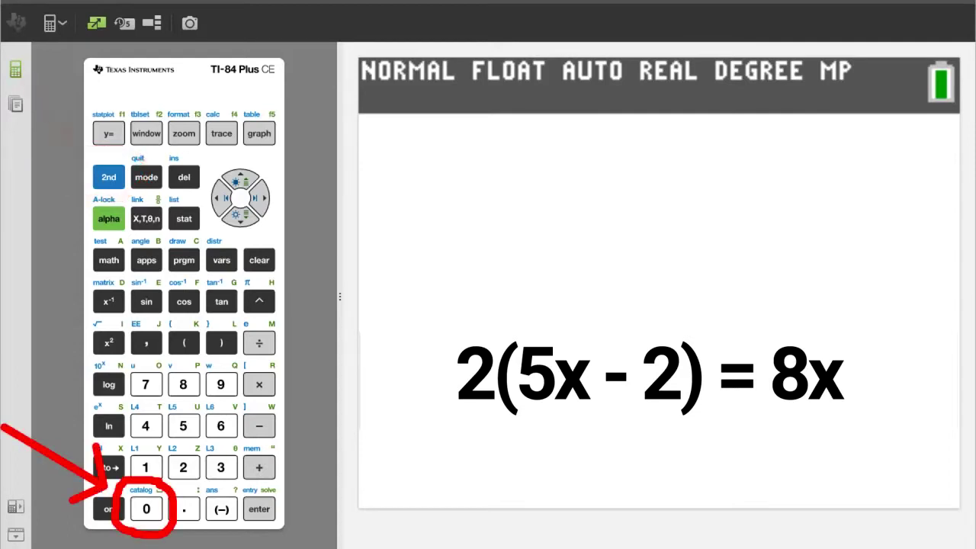
- Insert the solve( function from the catalog's S entries onto the home screen
{"action": "left_click", "coordinate": [109, 177]}
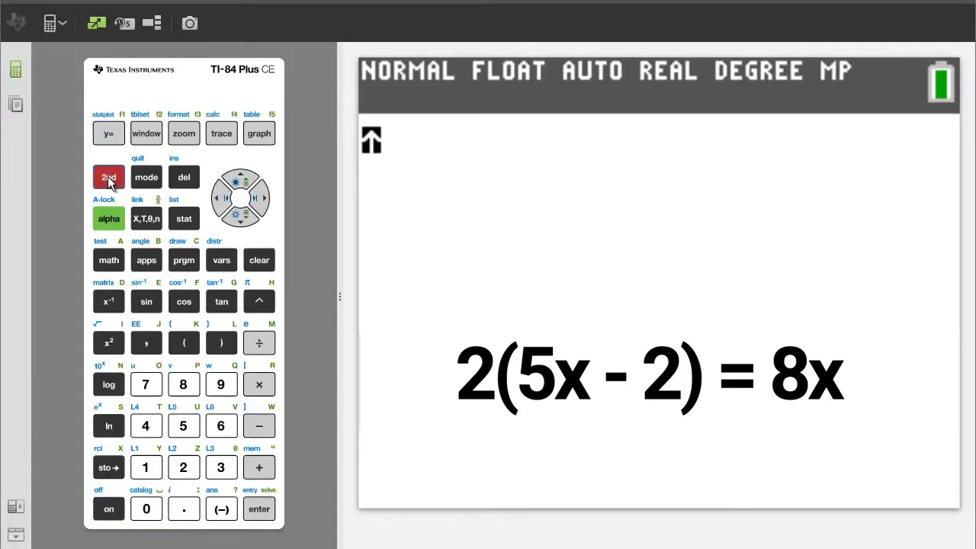
{"action": "left_click", "coordinate": [136, 507]}
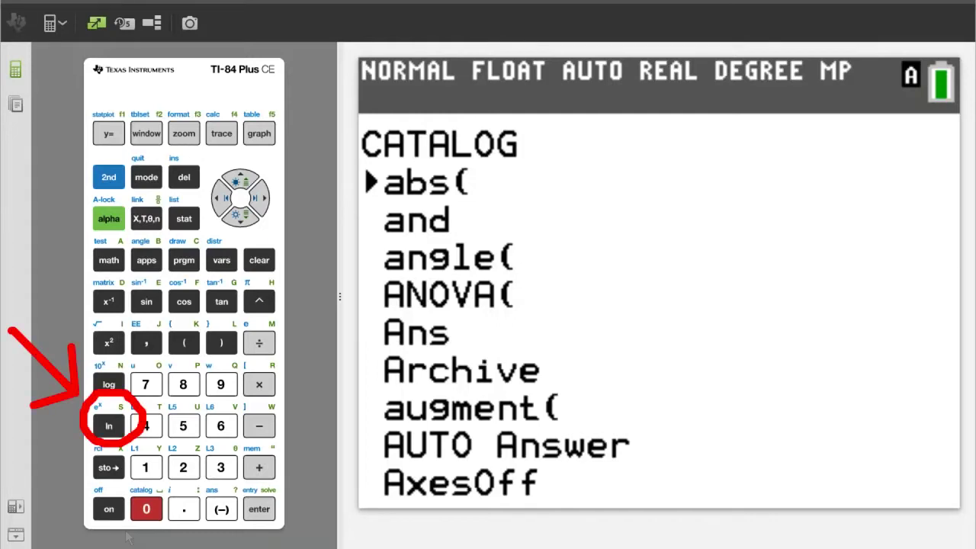
{"action": "key", "text": "s"}
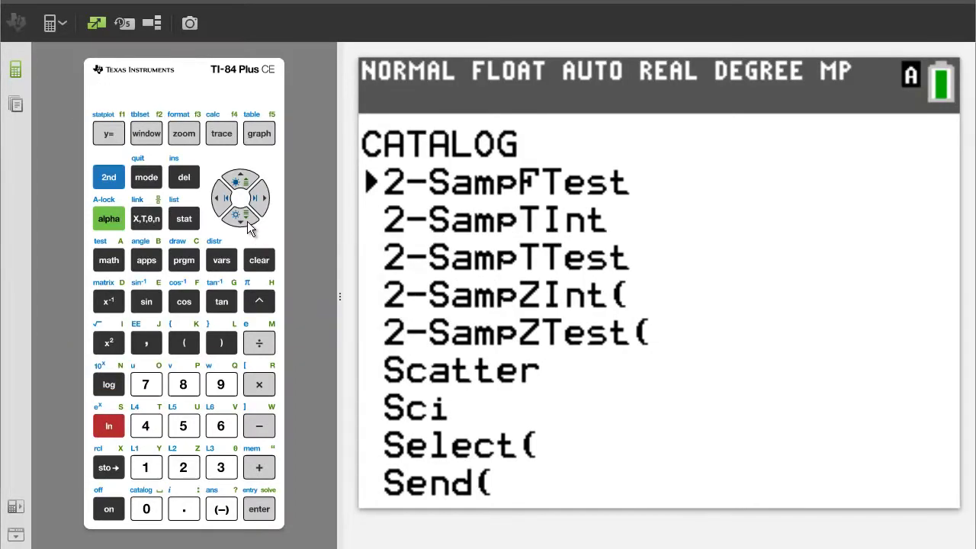
{"action": "left_click", "coordinate": [247, 221]}
{"action": "left_click_drag", "start_coordinate": [247, 227], "coordinate": [248, 227]}
{"action": "left_click", "coordinate": [241, 181]}
{"action": "left_click", "coordinate": [241, 181]}
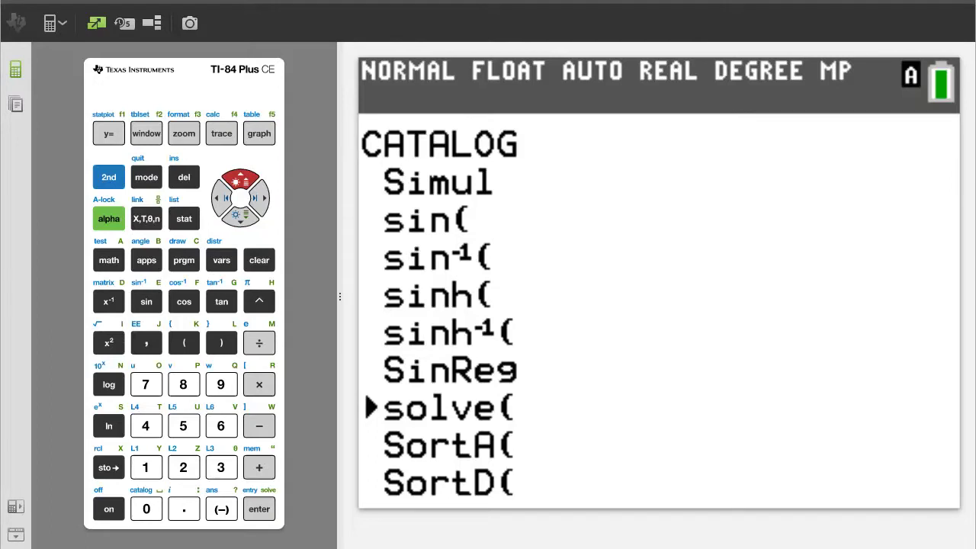
{"action": "left_click", "coordinate": [259, 510]}
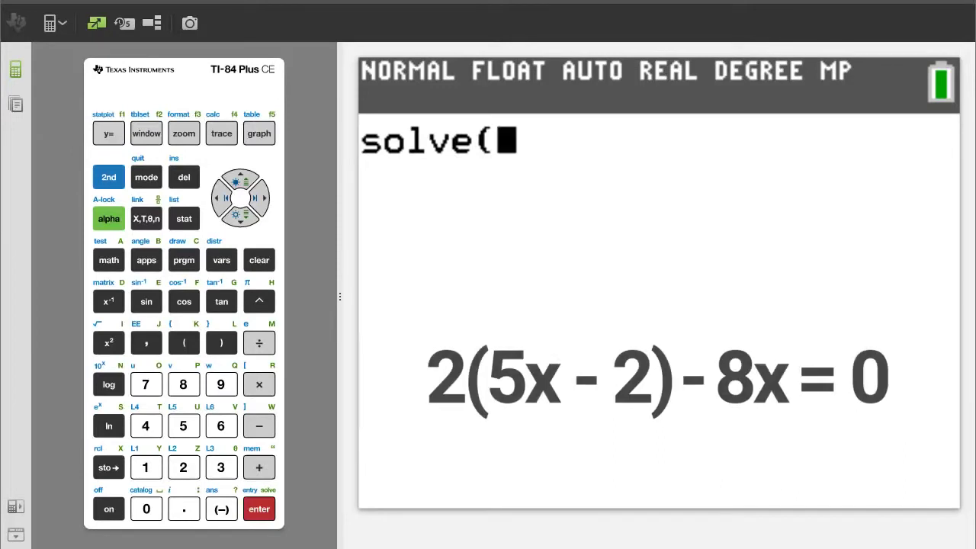
- Enter the expression 2(5X-2)-8X as the first argument of solve(
{"action": "left_click", "coordinate": [183, 467]}
{"action": "left_click", "coordinate": [183, 343]}
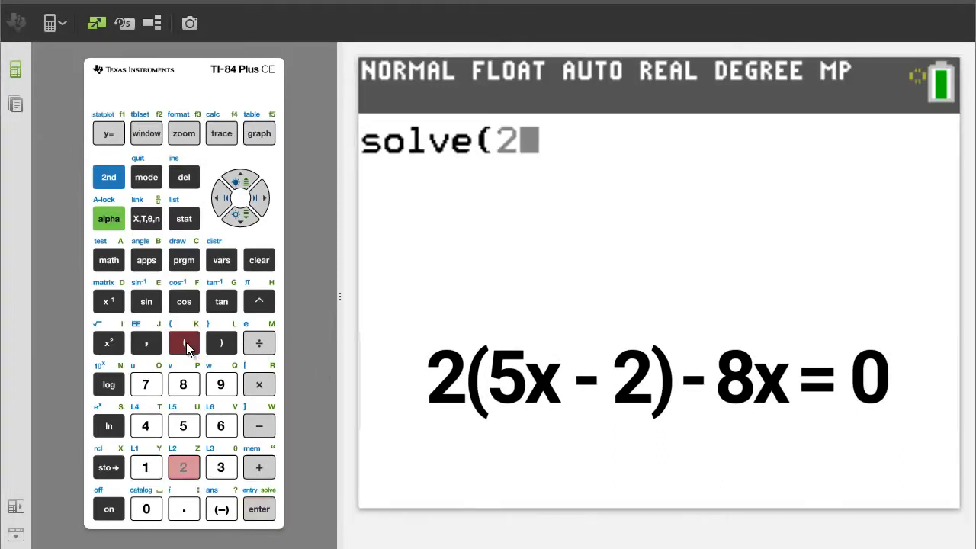
{"action": "left_click", "coordinate": [189, 426]}
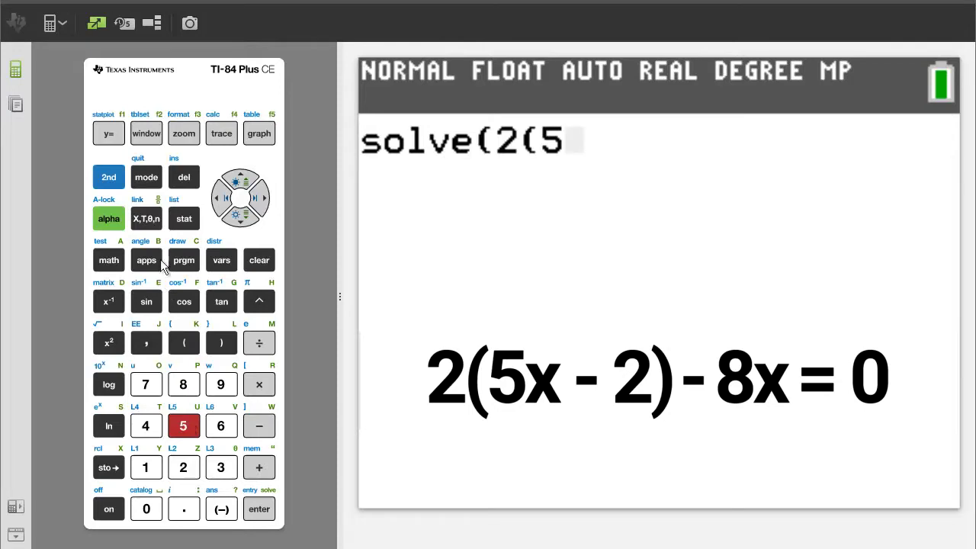
{"action": "left_click", "coordinate": [147, 219]}
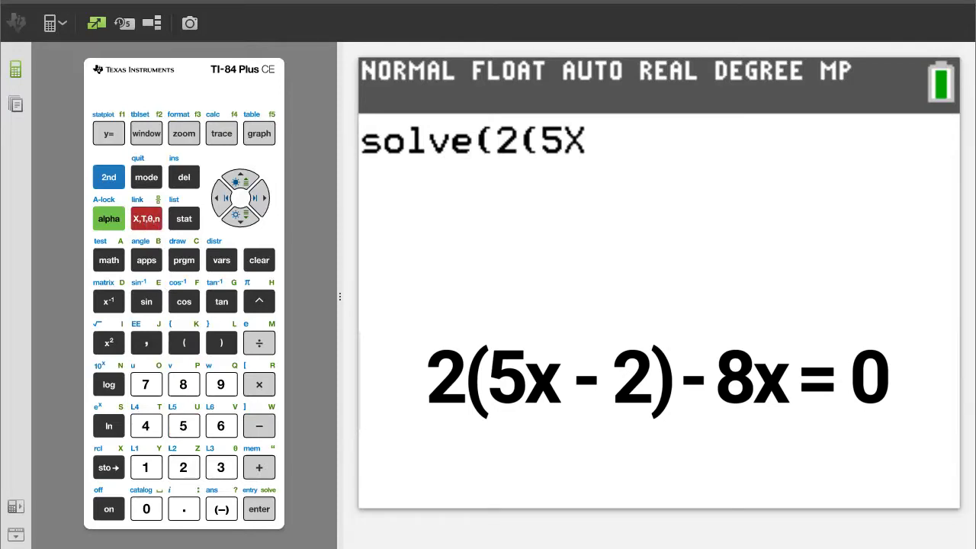
{"action": "left_click", "coordinate": [261, 425]}
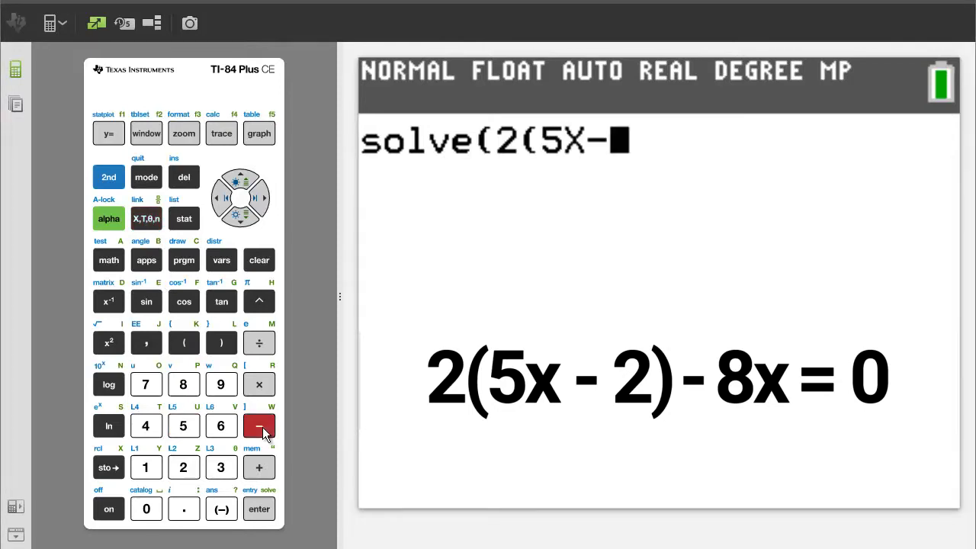
{"action": "left_click", "coordinate": [183, 470]}
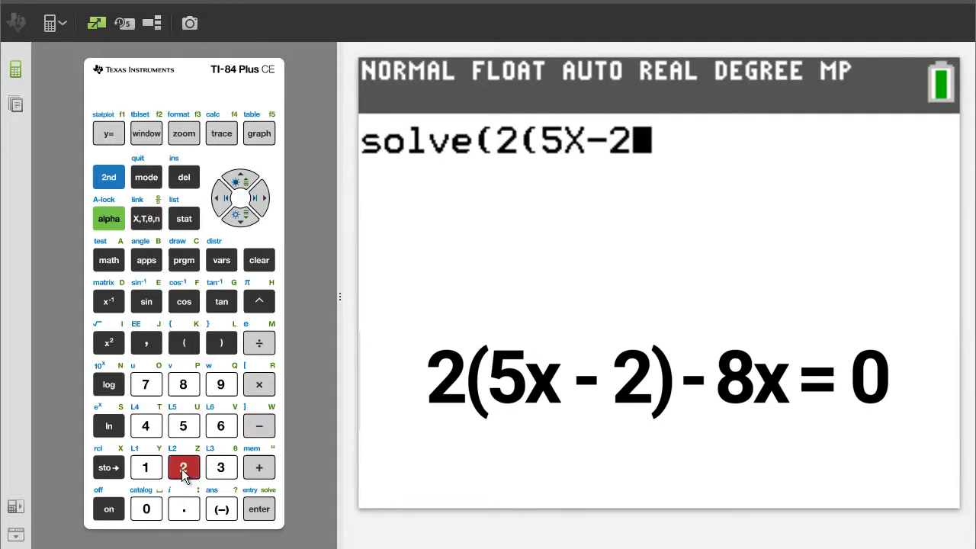
{"action": "left_click", "coordinate": [221, 345]}
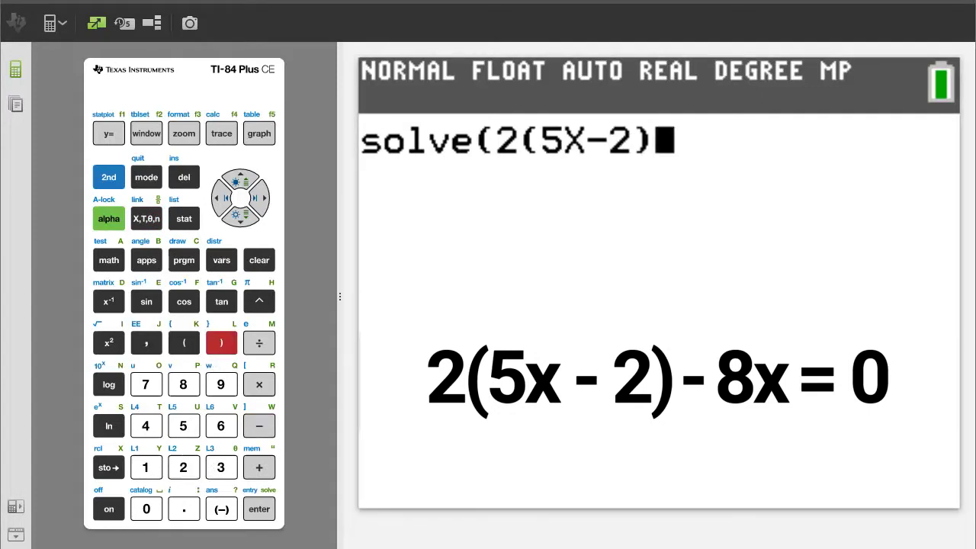
{"action": "left_click", "coordinate": [259, 425]}
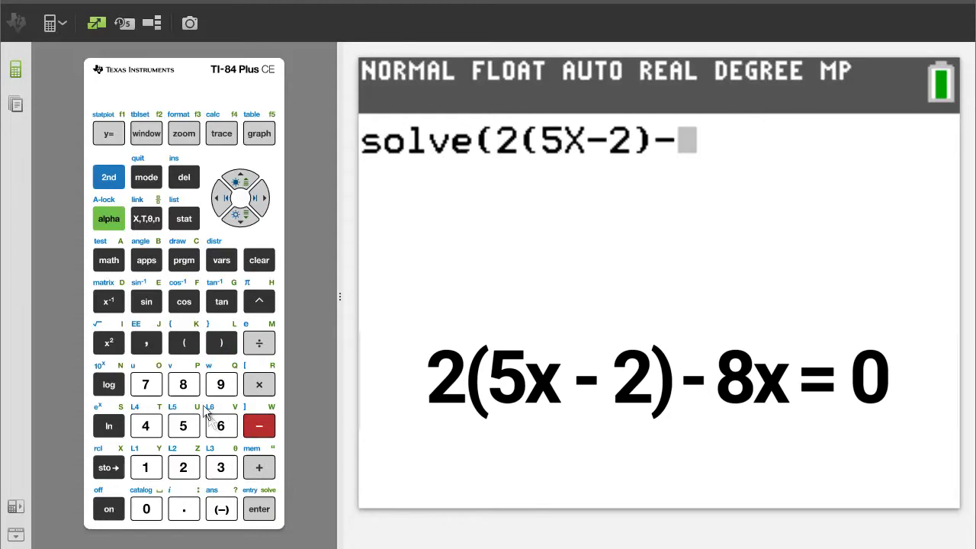
{"action": "left_click", "coordinate": [188, 386]}
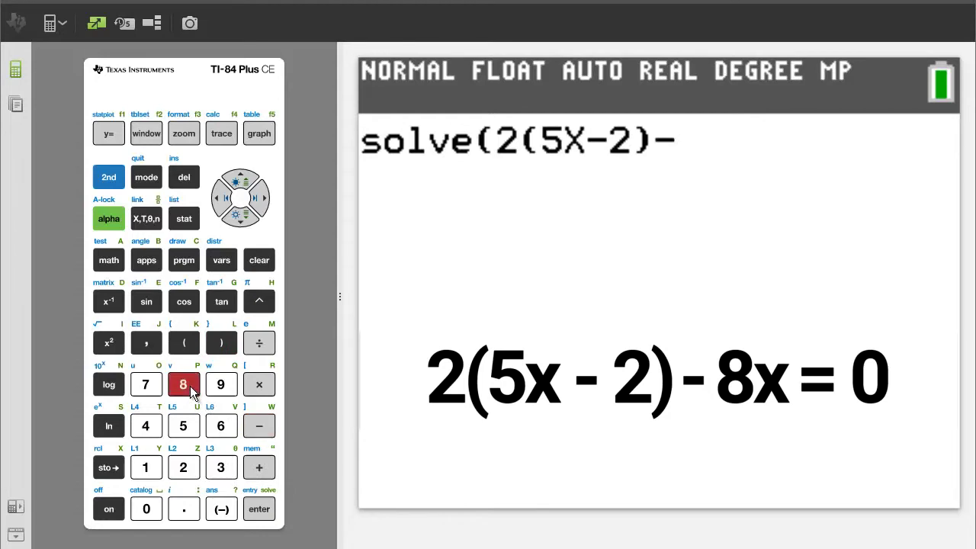
{"action": "left_click", "coordinate": [146, 219]}
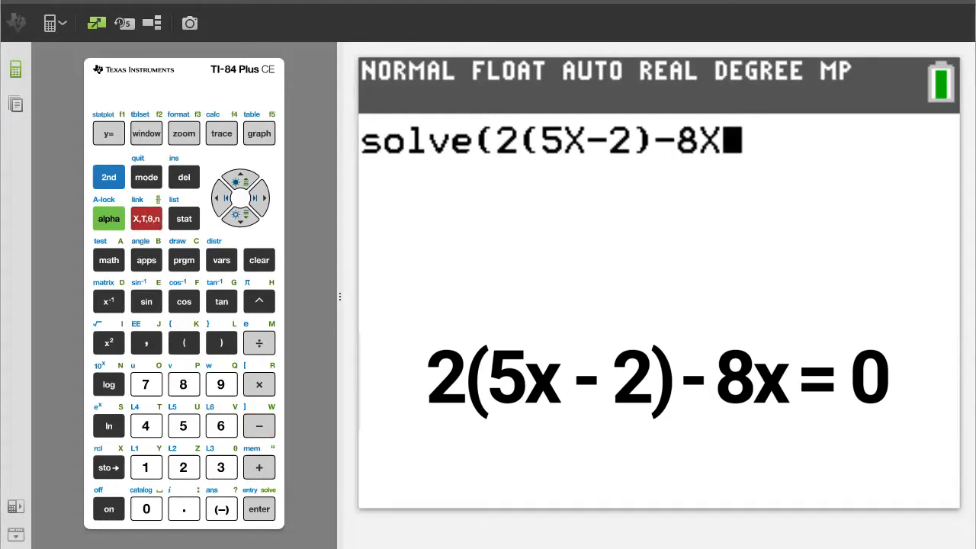
- Complete the solve arguments with variable X and guess 1, close the parenthesis and evaluate
{"action": "left_click", "coordinate": [144, 345]}
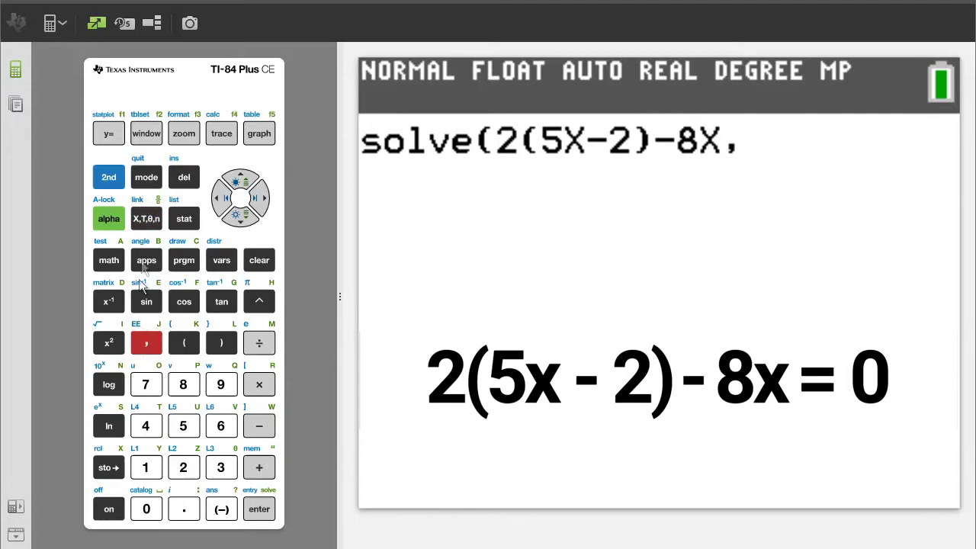
{"action": "left_click", "coordinate": [146, 219]}
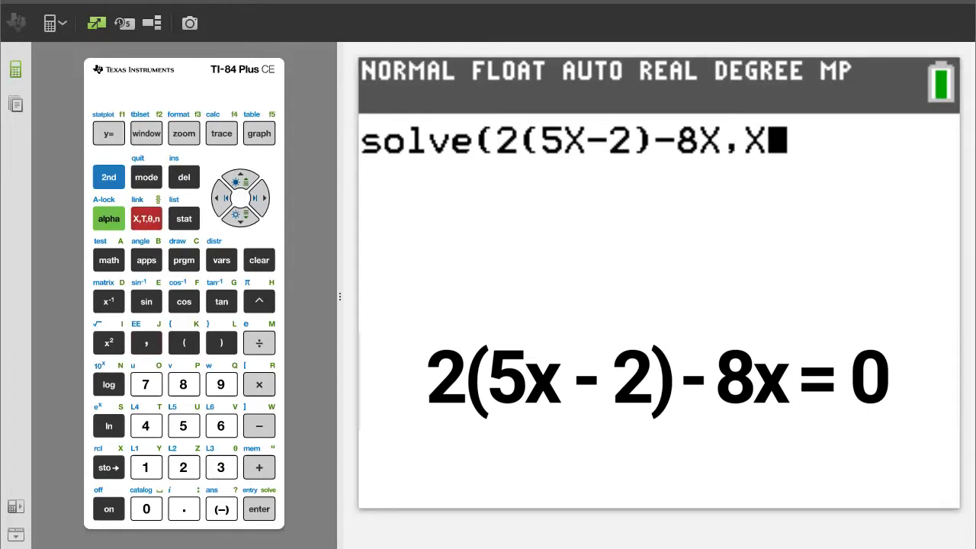
{"action": "left_click", "coordinate": [144, 352]}
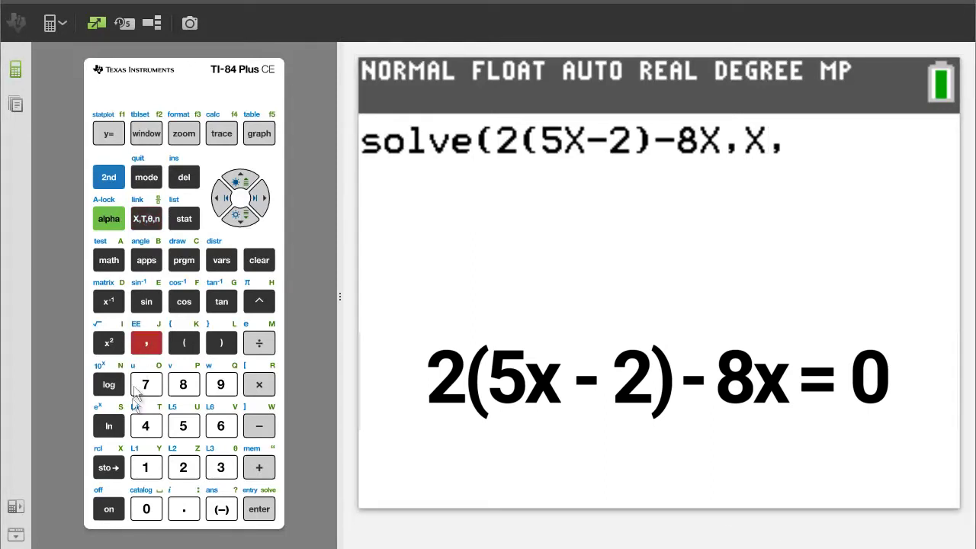
{"action": "left_click", "coordinate": [146, 468]}
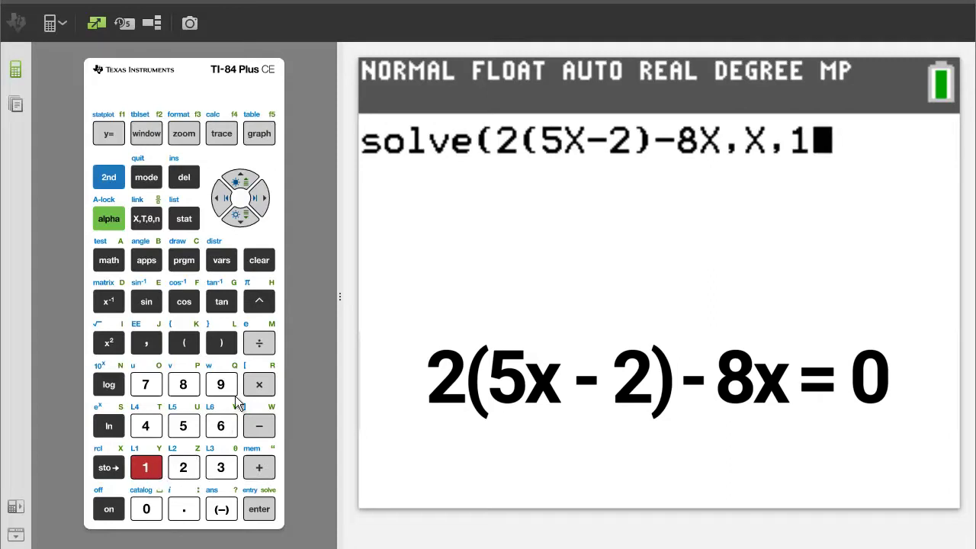
{"action": "left_click", "coordinate": [222, 344]}
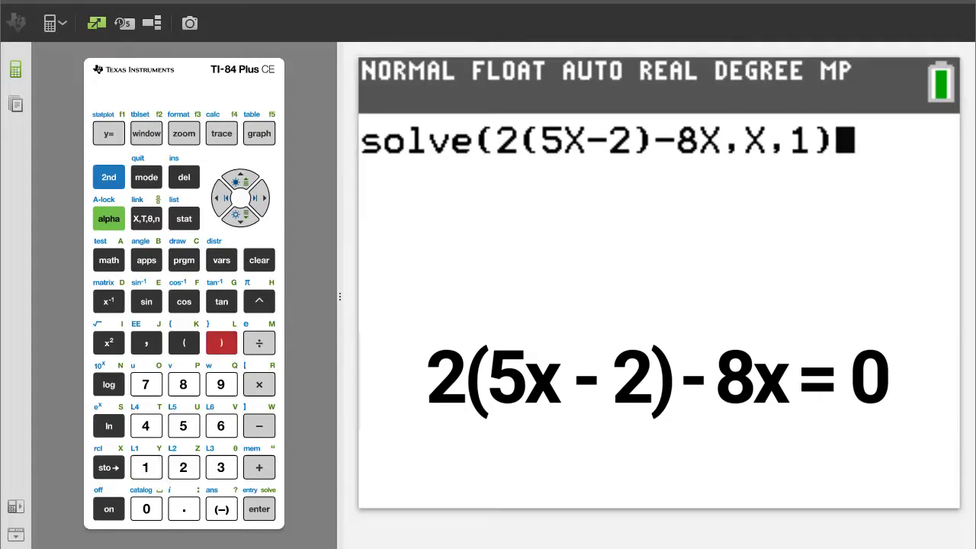
{"action": "left_click", "coordinate": [259, 509]}
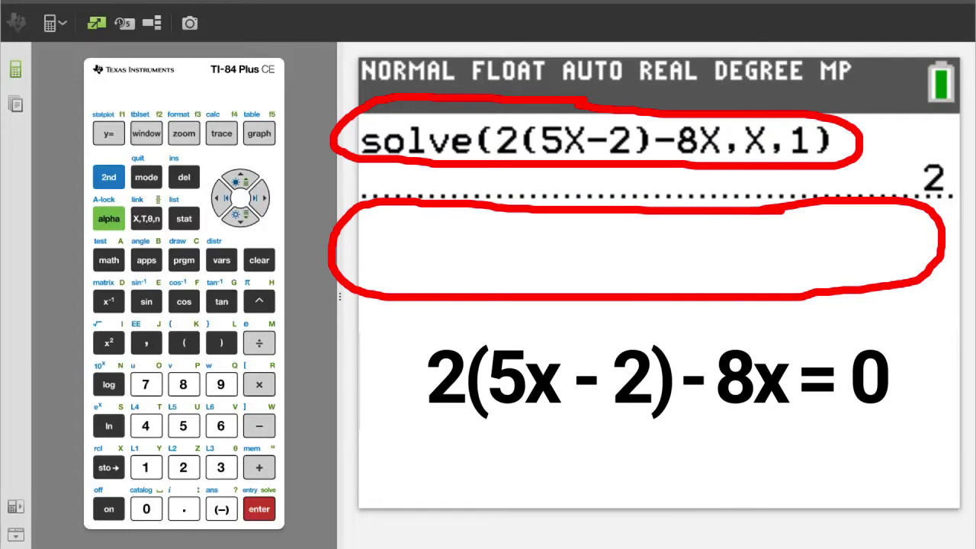
- Recall the previous solve(2(5X-2)-8X,X,1) entry from the history onto a new line
{"action": "left_click", "coordinate": [241, 181]}
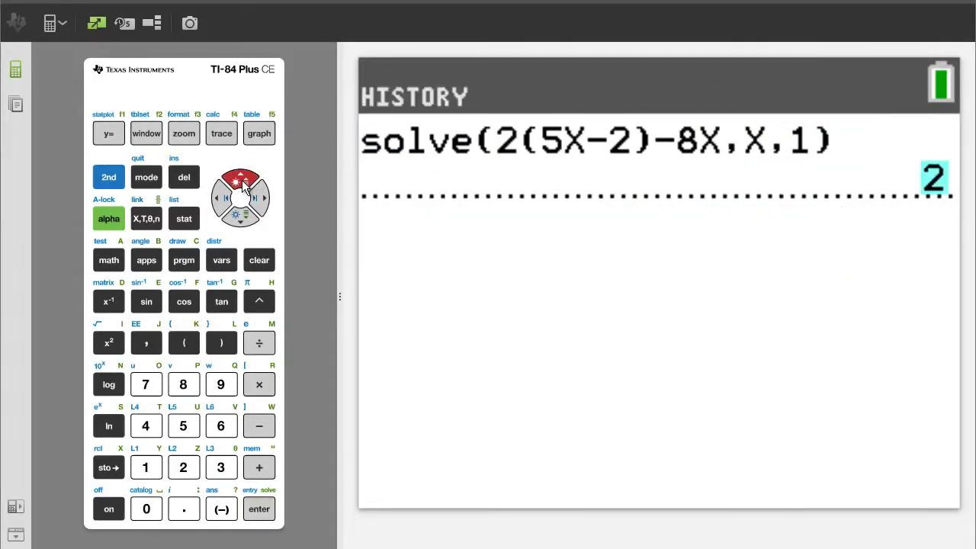
{"action": "left_click", "coordinate": [242, 184]}
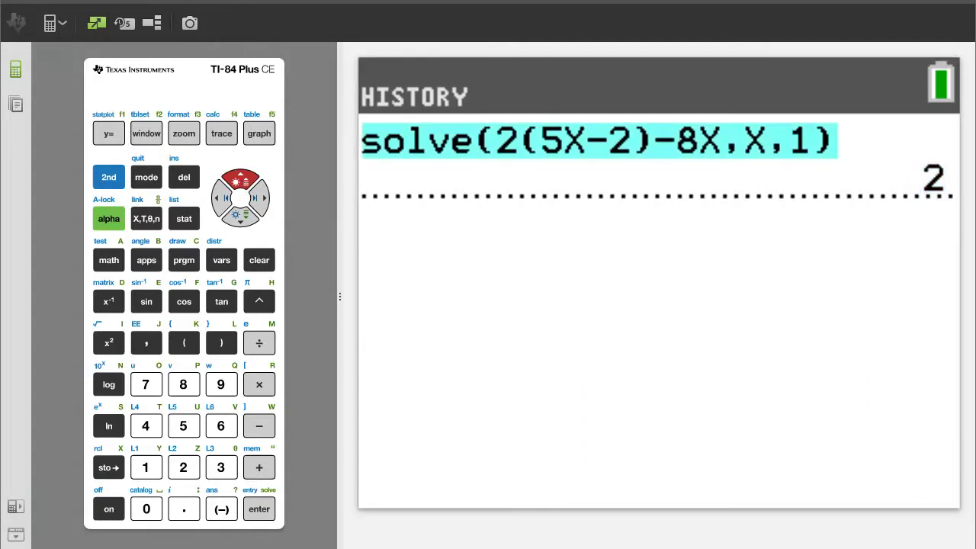
{"action": "left_click", "coordinate": [256, 510]}
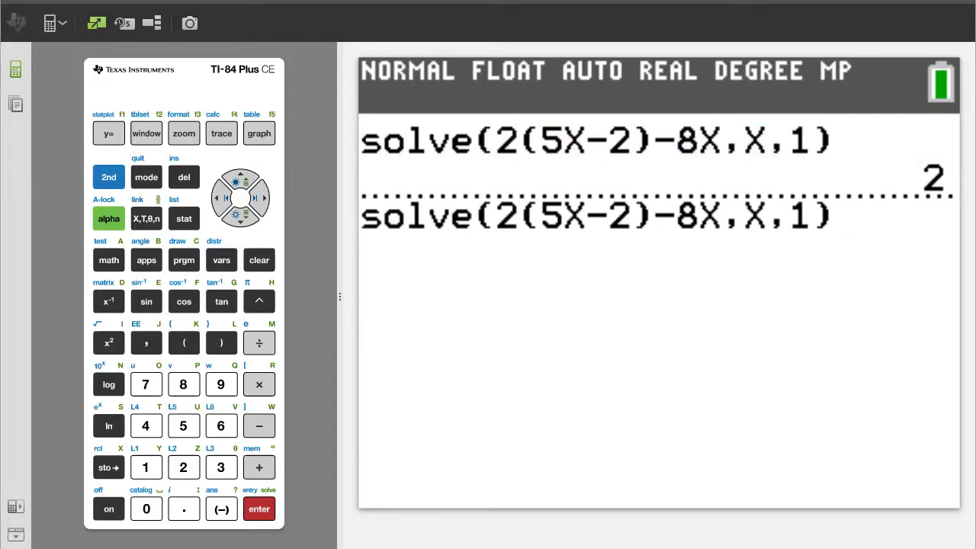
- Delete the guess value 1 from the recalled solve entry and try to evaluate it
{"action": "left_click", "coordinate": [220, 198]}
{"action": "left_click", "coordinate": [219, 198]}
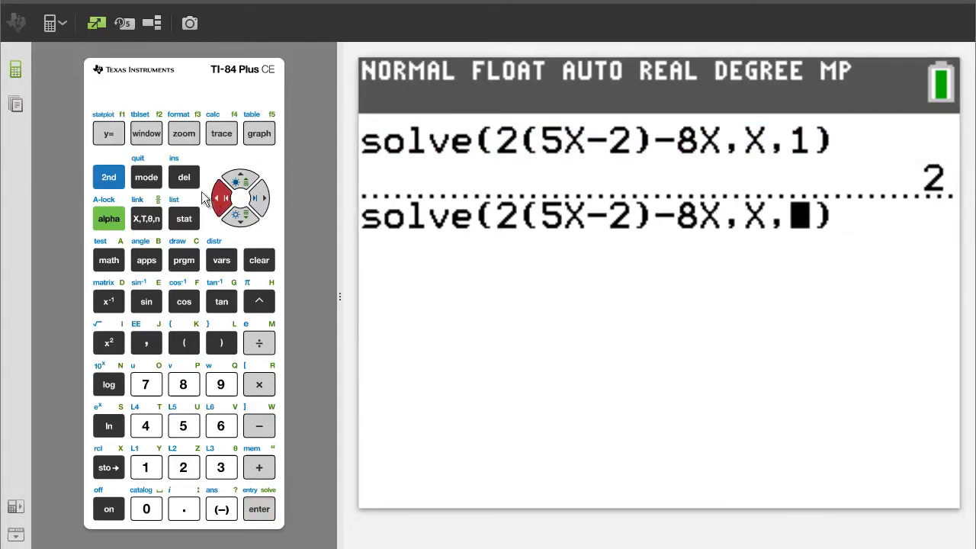
{"action": "left_click", "coordinate": [184, 177]}
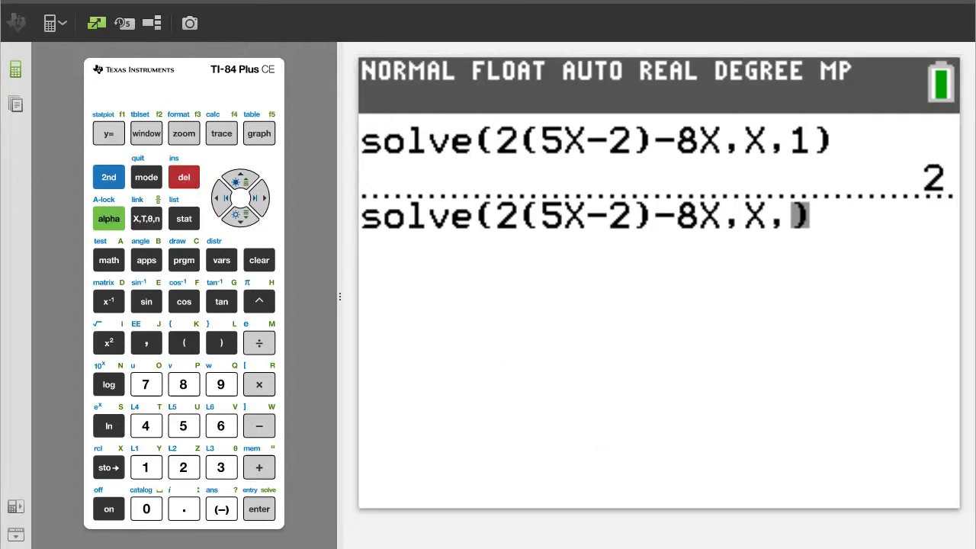
{"action": "left_click", "coordinate": [258, 509]}
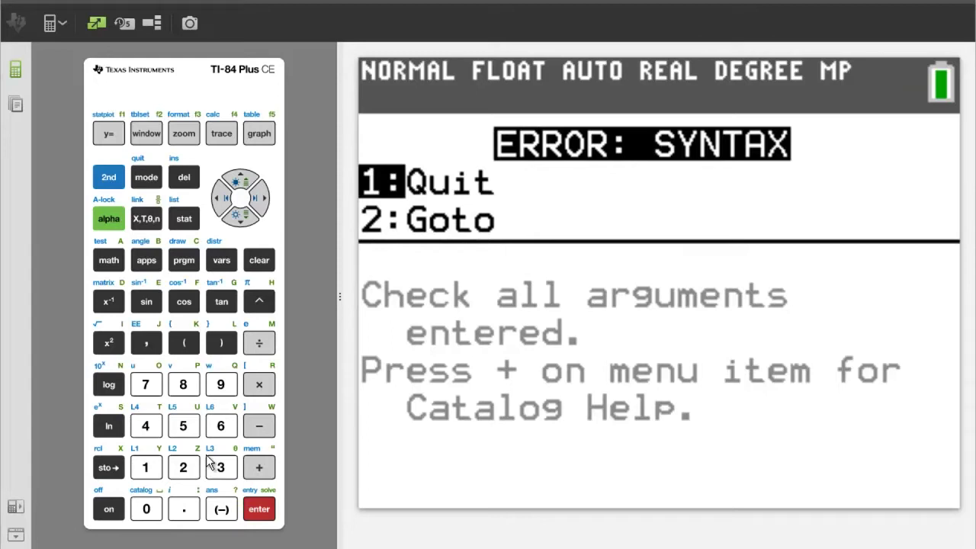
- Go to the syntax error, insert 1 as the missing guess and evaluate the solve entry again
{"action": "left_click", "coordinate": [183, 467]}
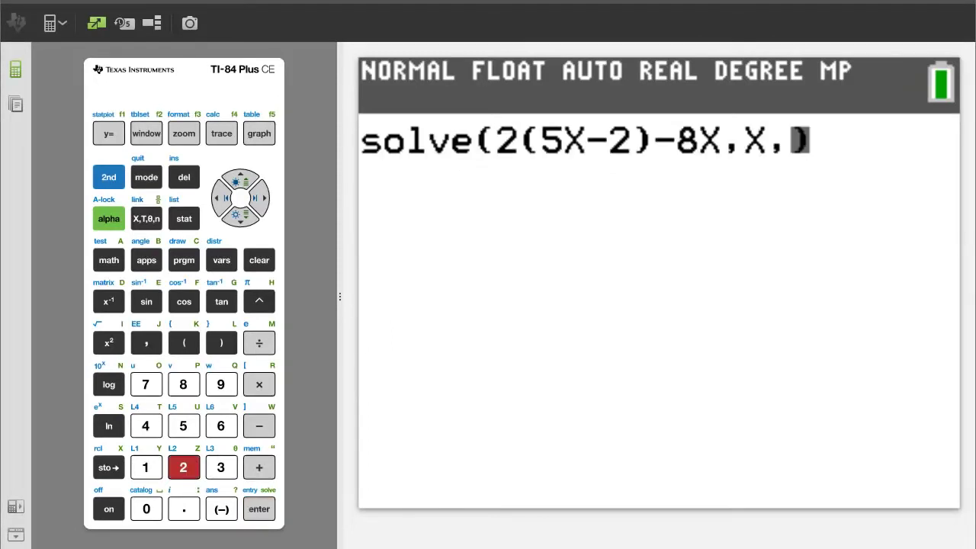
{"action": "left_click", "coordinate": [109, 181]}
{"action": "left_click", "coordinate": [184, 177]}
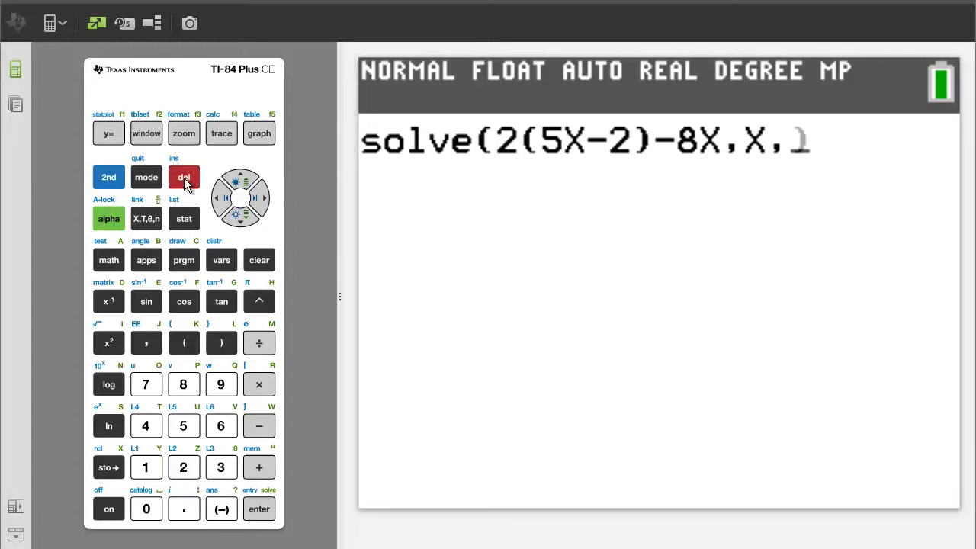
{"action": "left_click", "coordinate": [145, 469]}
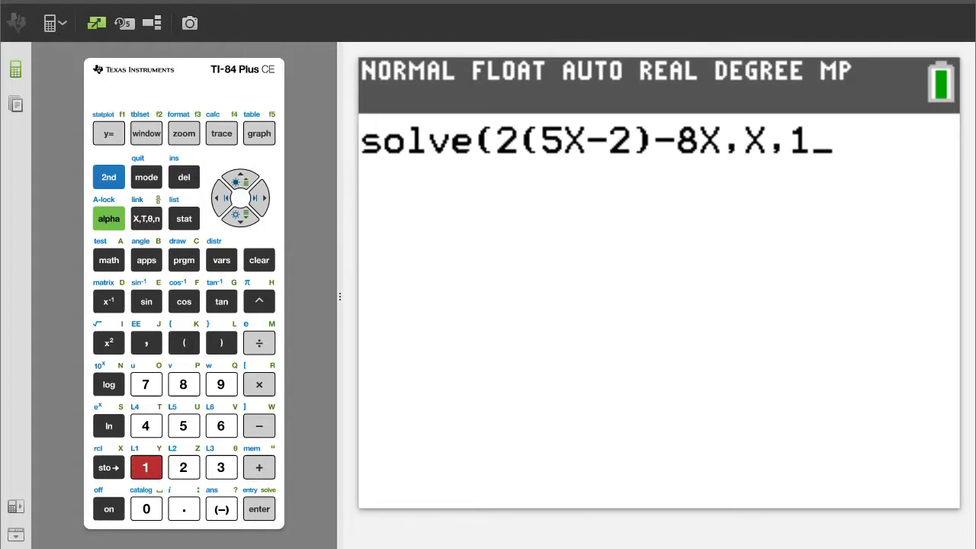
{"action": "left_click", "coordinate": [262, 514]}
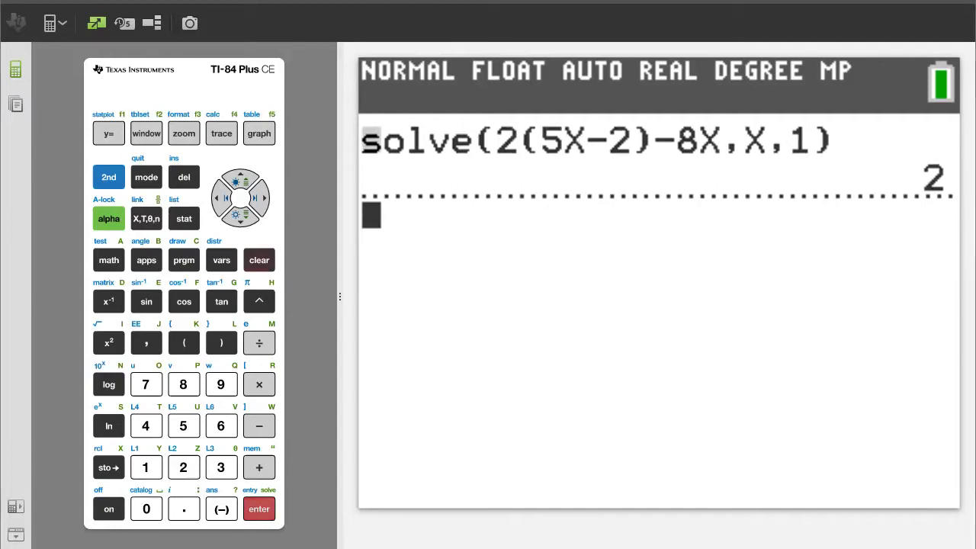
- Clear the home screen and insert the solve( function from the catalog's S entries
{"action": "key", "text": "BackSpace"}
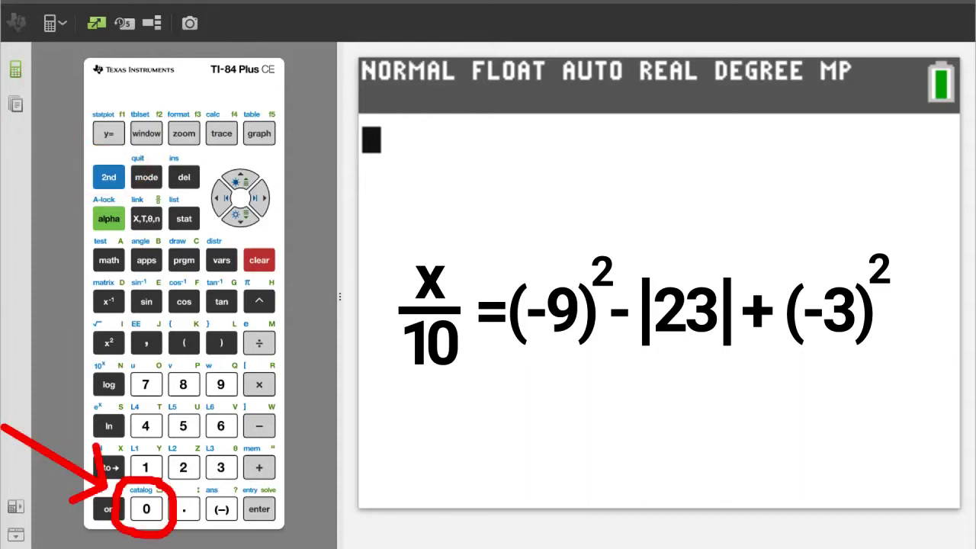
{"action": "left_click", "coordinate": [103, 173]}
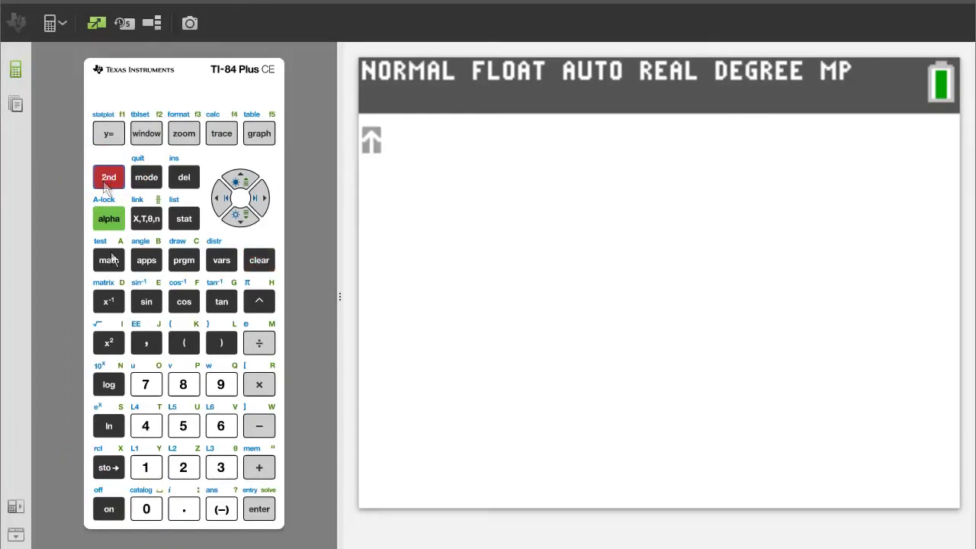
{"action": "left_click", "coordinate": [148, 511]}
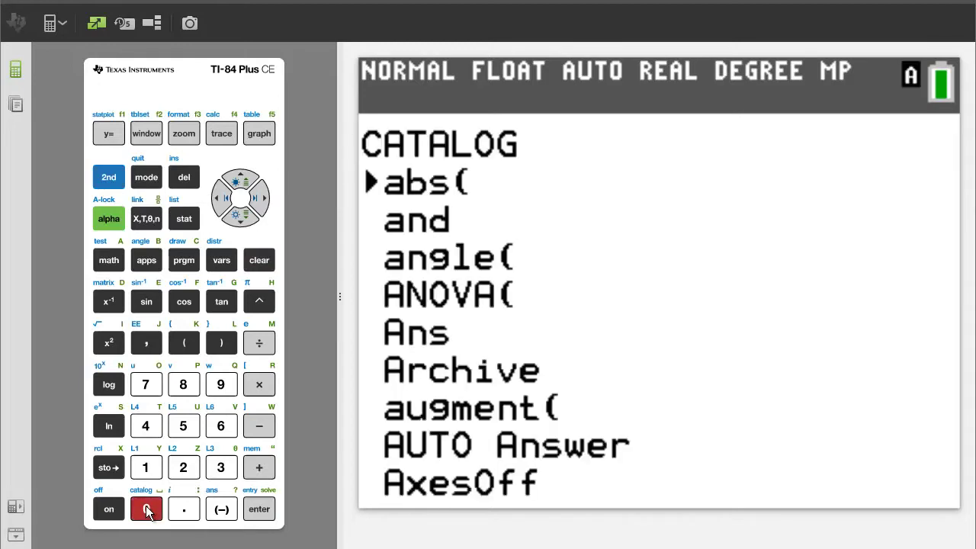
{"action": "left_click", "coordinate": [104, 427]}
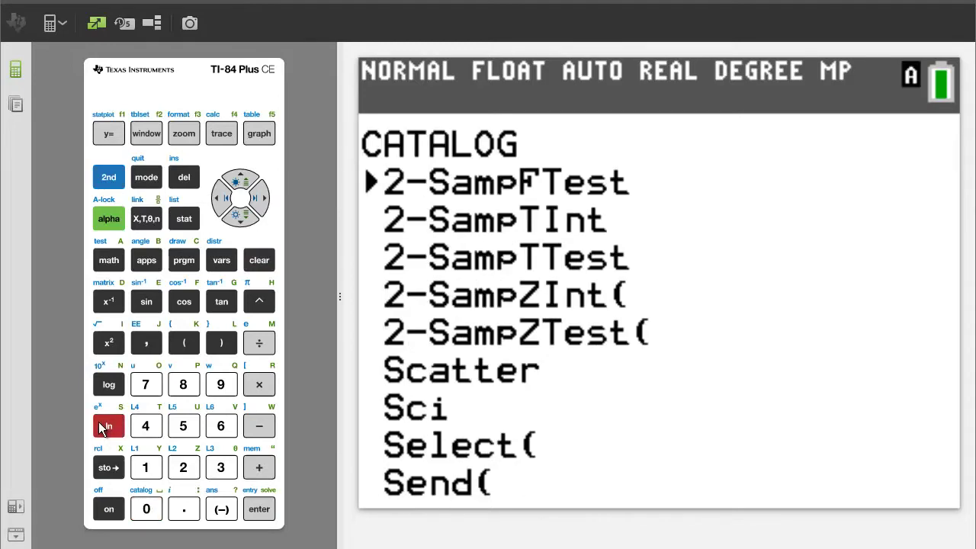
{"action": "left_click", "coordinate": [242, 218]}
{"action": "left_click_drag", "start_coordinate": [243, 218], "coordinate": [242, 217]}
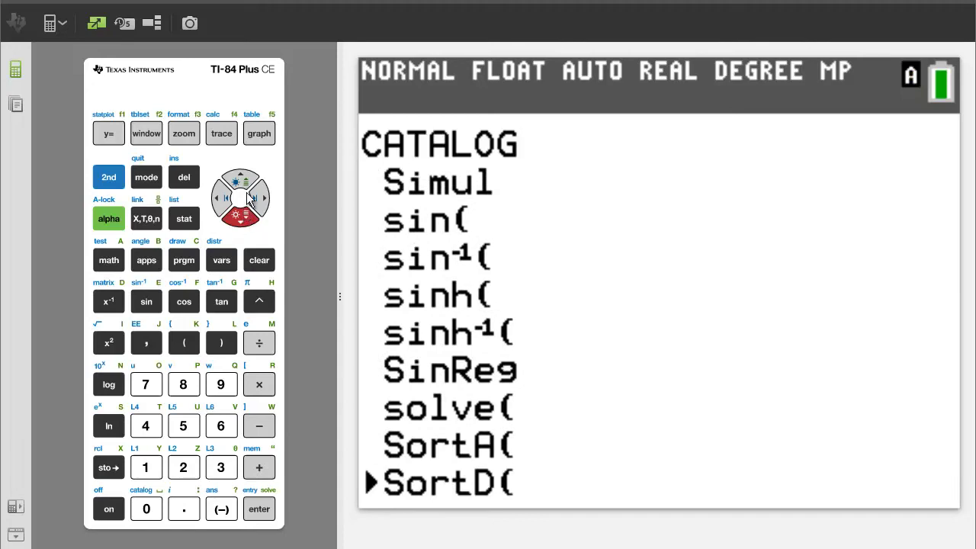
{"action": "left_click", "coordinate": [245, 180]}
{"action": "left_click", "coordinate": [245, 180]}
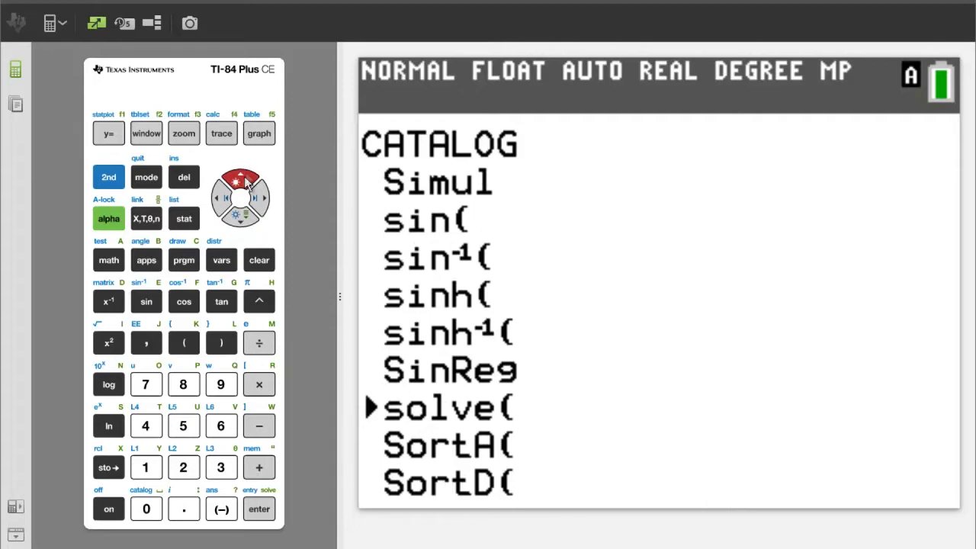
{"action": "left_click", "coordinate": [263, 513]}
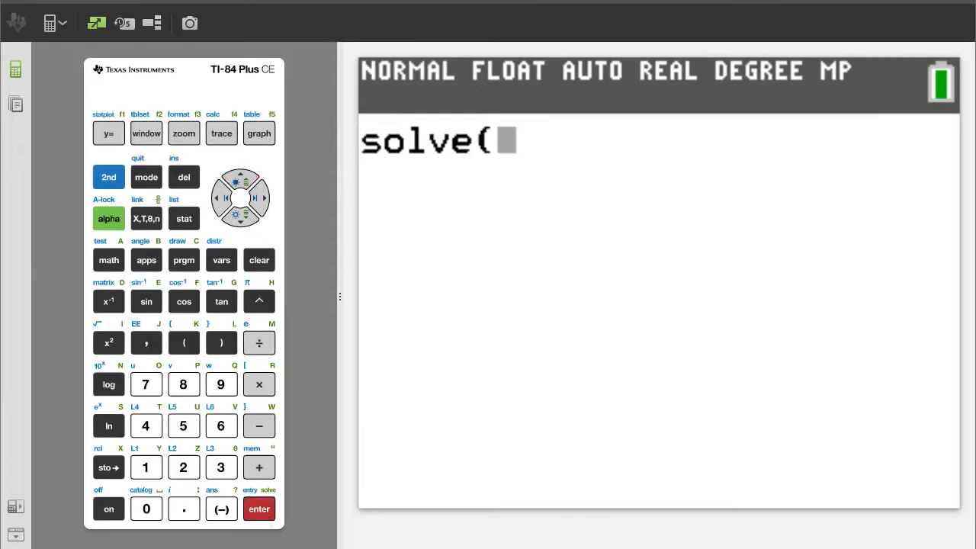
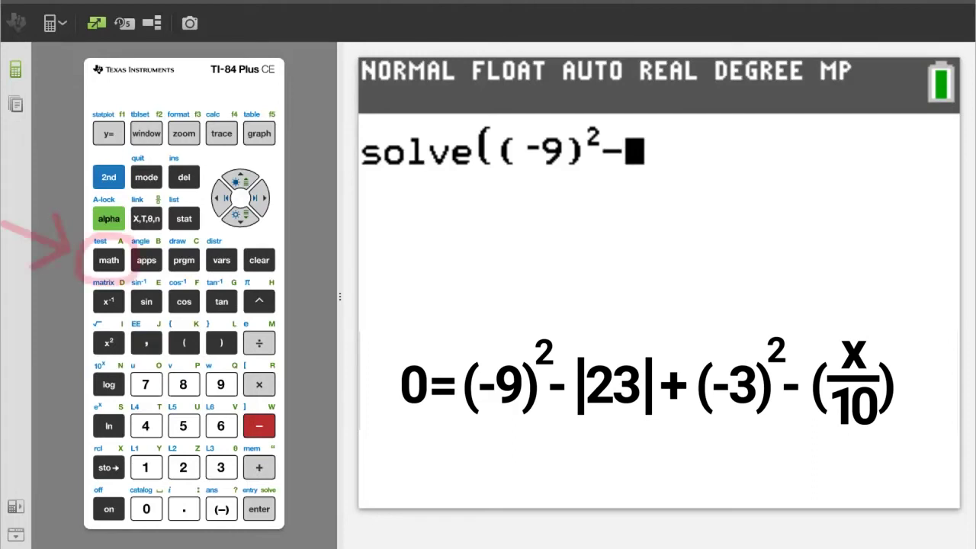
- Insert the absolute value of 23 after (-9)²- in the solve entry and leave the absolute value template
{"action": "left_click", "coordinate": [105, 258]}
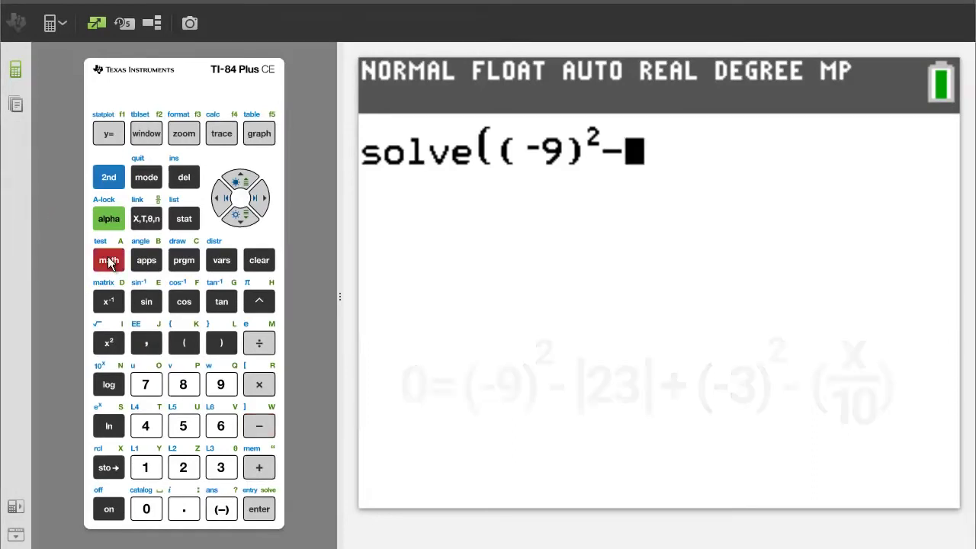
{"action": "left_click", "coordinate": [263, 198]}
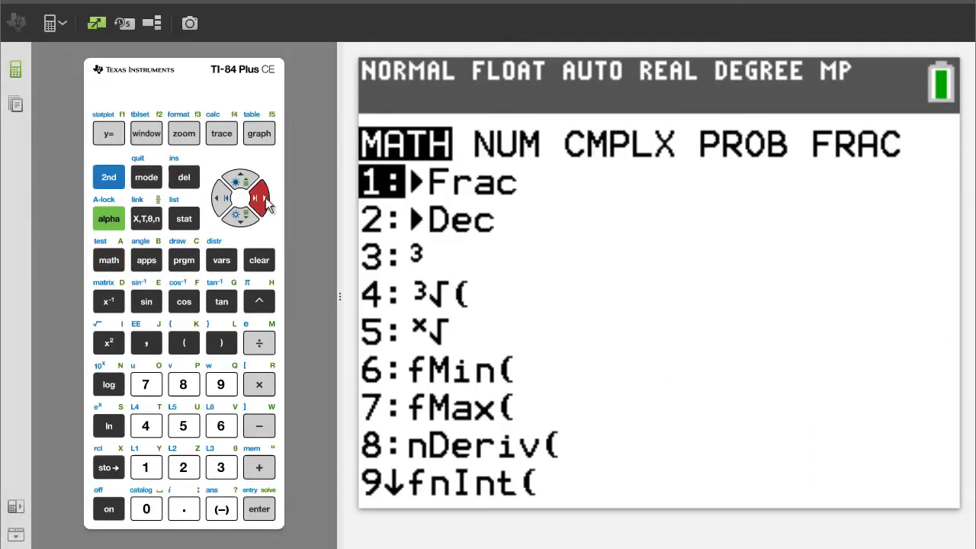
{"action": "left_click", "coordinate": [144, 468]}
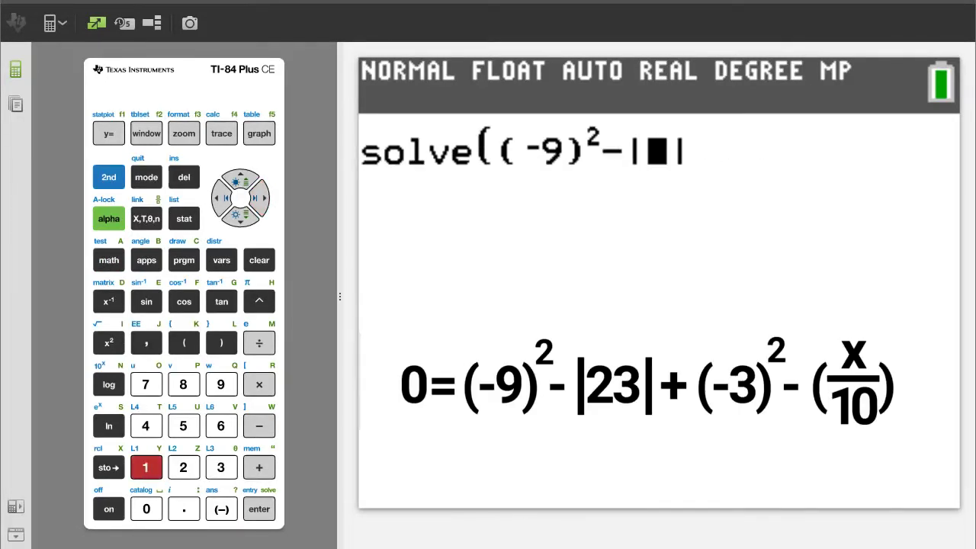
{"action": "left_click", "coordinate": [183, 466]}
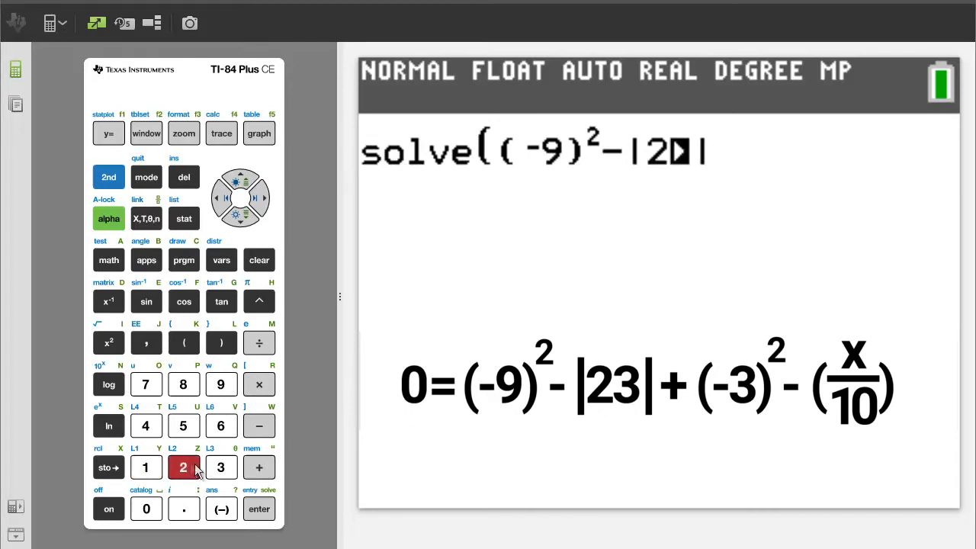
{"action": "left_click", "coordinate": [221, 469]}
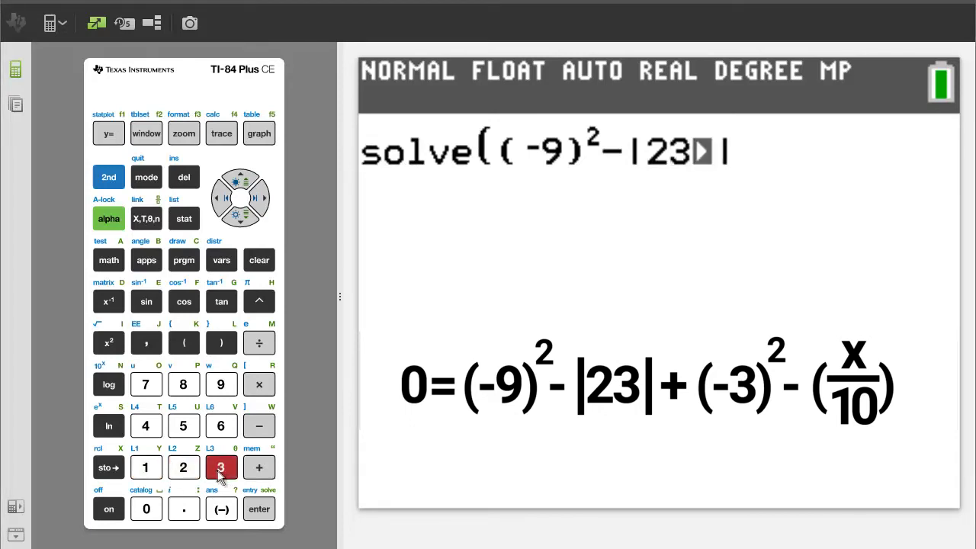
{"action": "left_click", "coordinate": [261, 200]}
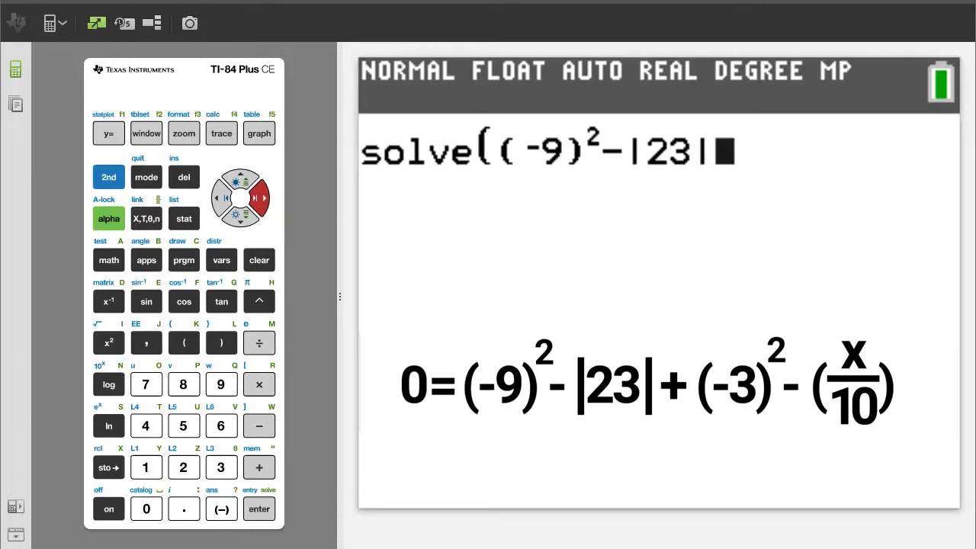
- Add the term +(-3)² after |23| in the solve entry
{"action": "left_click", "coordinate": [263, 469]}
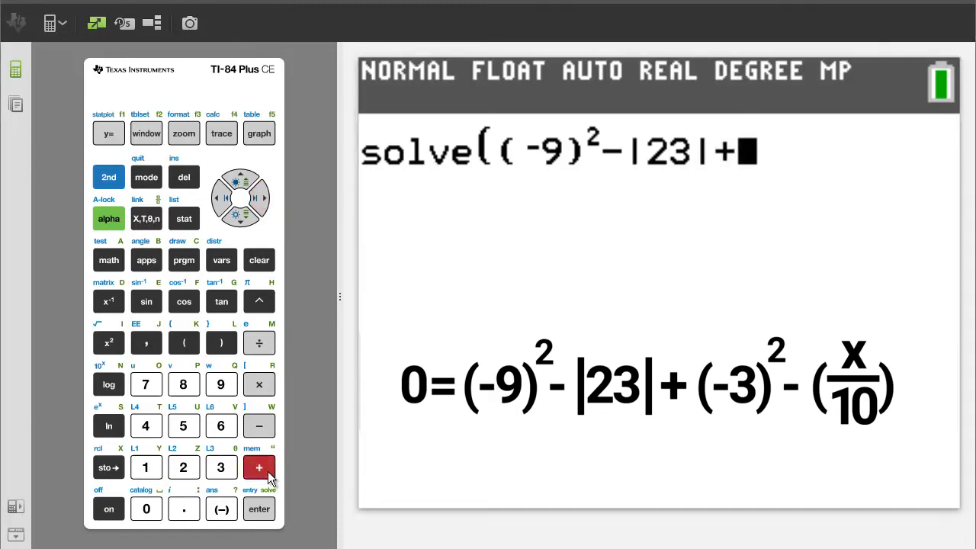
{"action": "left_click", "coordinate": [190, 346]}
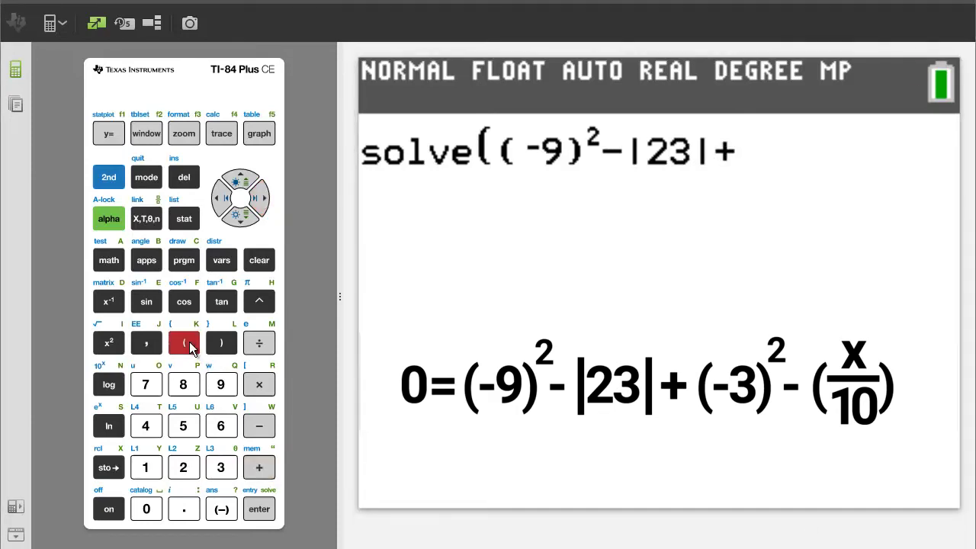
{"action": "left_click", "coordinate": [222, 511]}
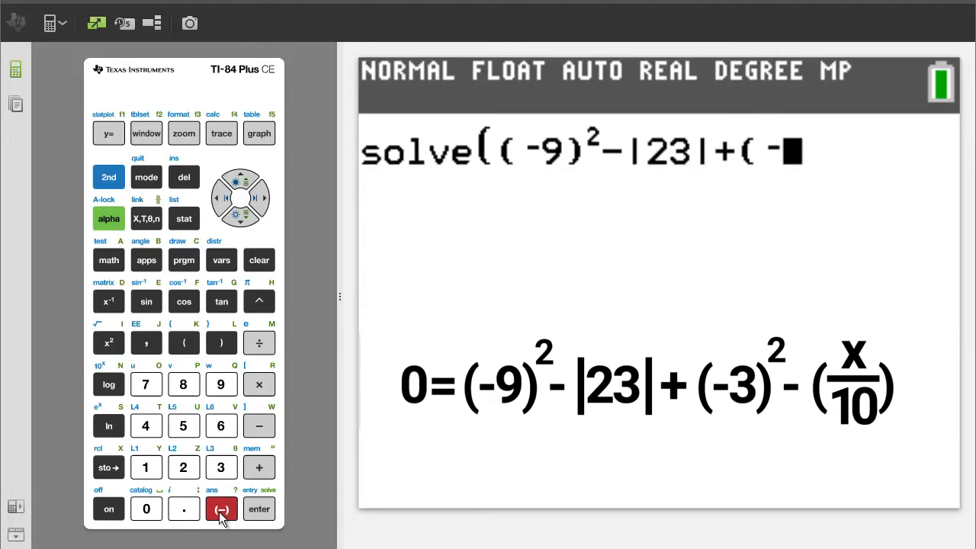
{"action": "left_click", "coordinate": [220, 469]}
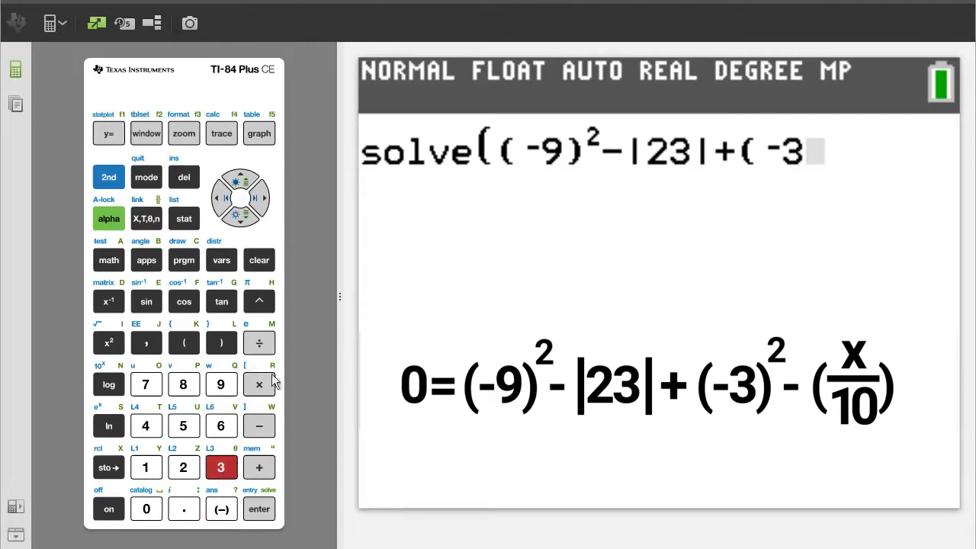
{"action": "left_click", "coordinate": [226, 345]}
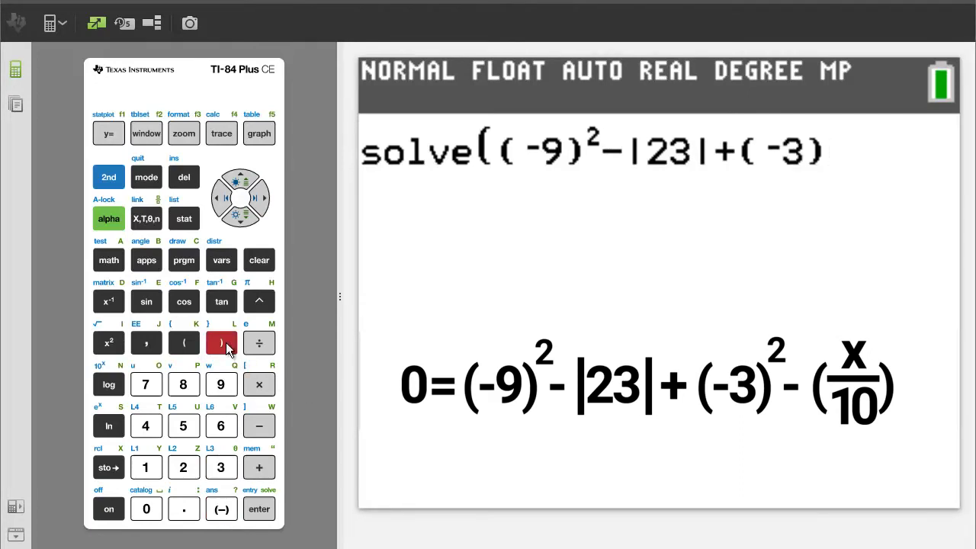
{"action": "left_click", "coordinate": [107, 347]}
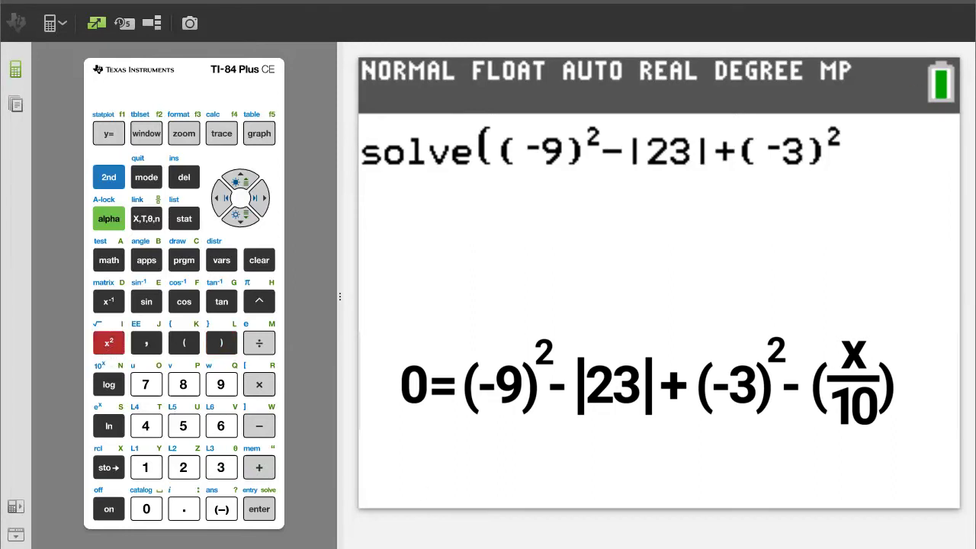
- Subtract the parenthesized quotient (X/10) after (-3)² to complete the expression in the solve entry
{"action": "left_click", "coordinate": [260, 427]}
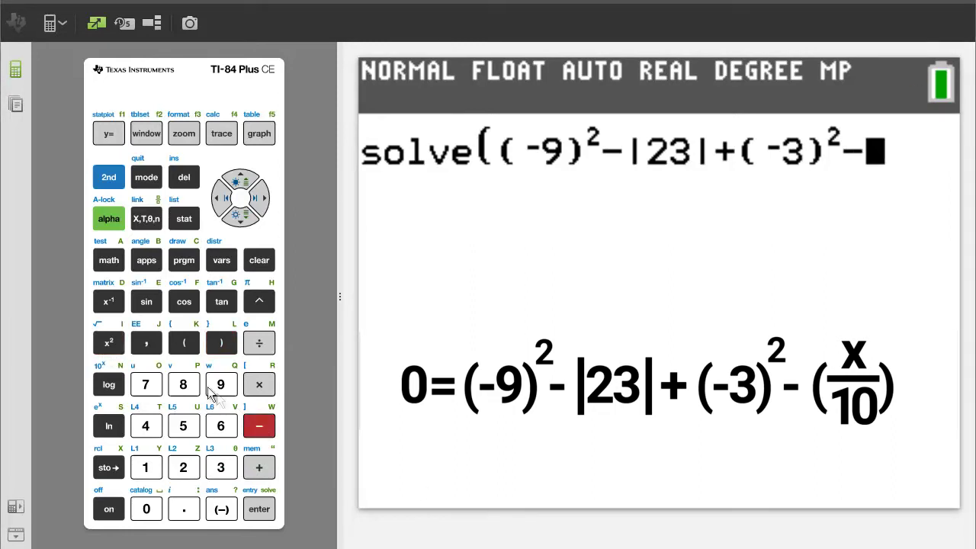
{"action": "left_click", "coordinate": [184, 343]}
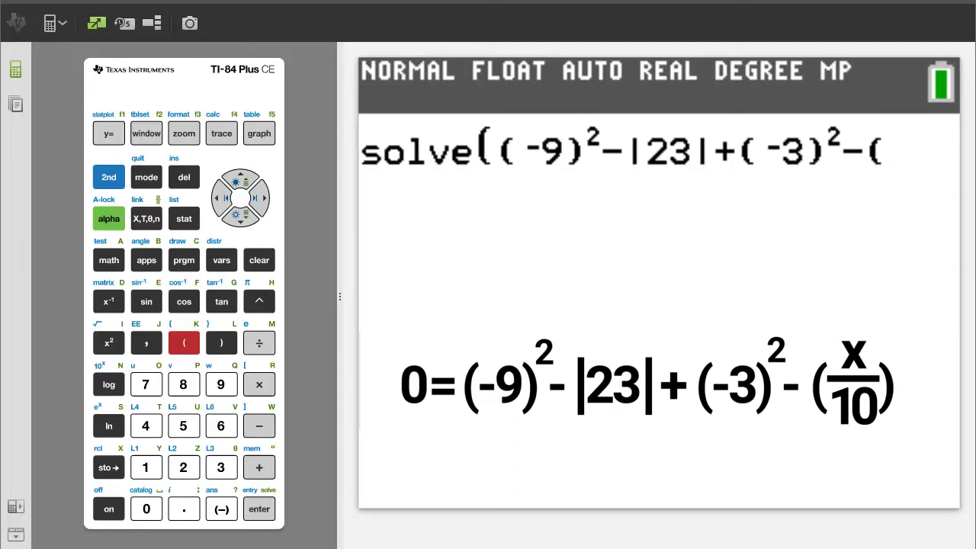
{"action": "left_click", "coordinate": [147, 218]}
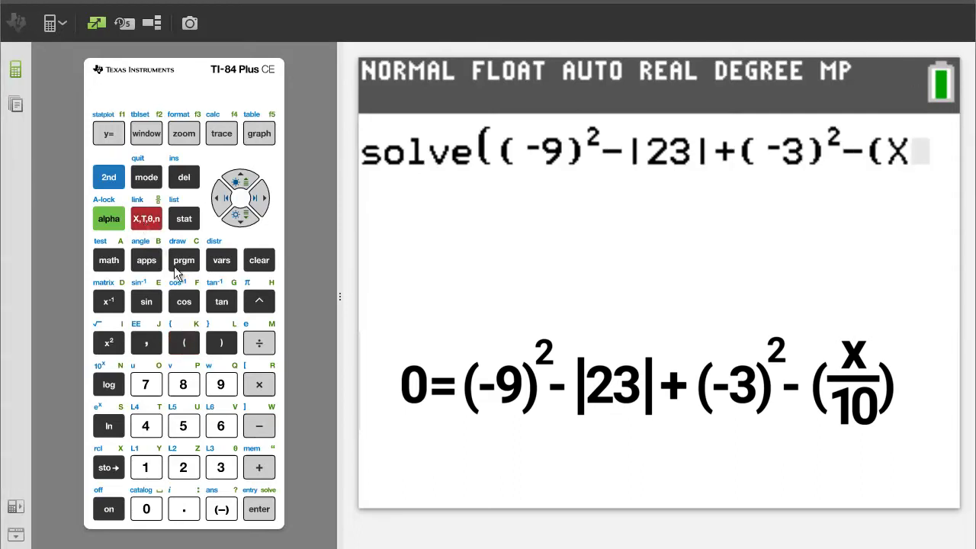
{"action": "left_click", "coordinate": [259, 344]}
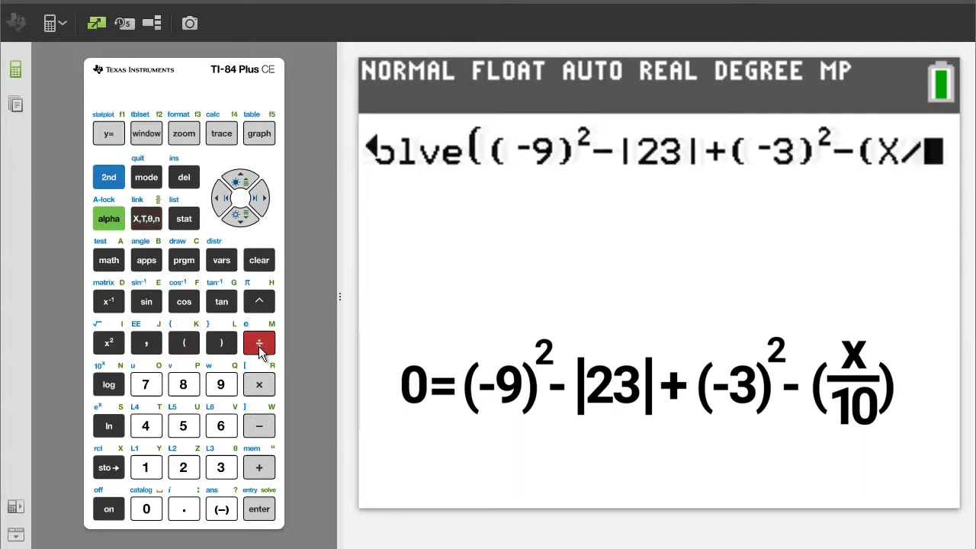
{"action": "left_click", "coordinate": [145, 467]}
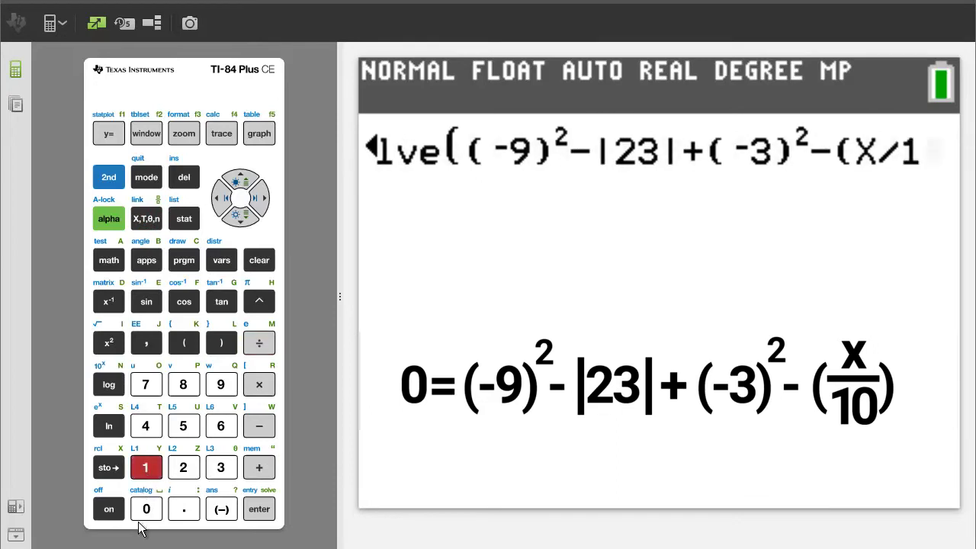
{"action": "left_click", "coordinate": [143, 511]}
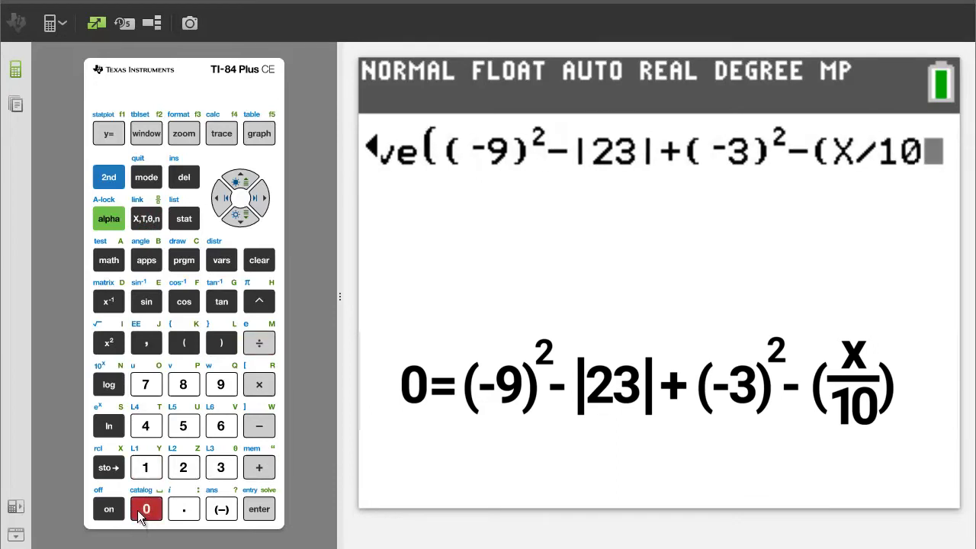
{"action": "left_click", "coordinate": [220, 344]}
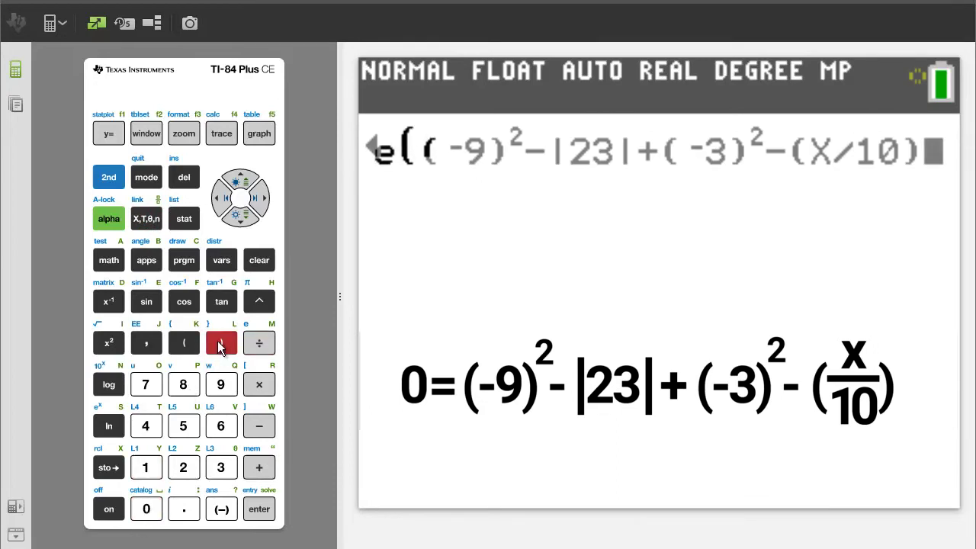
- Add variable X and guess 1 as the remaining solve arguments, close the parenthesis and evaluate the entry
{"action": "left_click", "coordinate": [146, 347]}
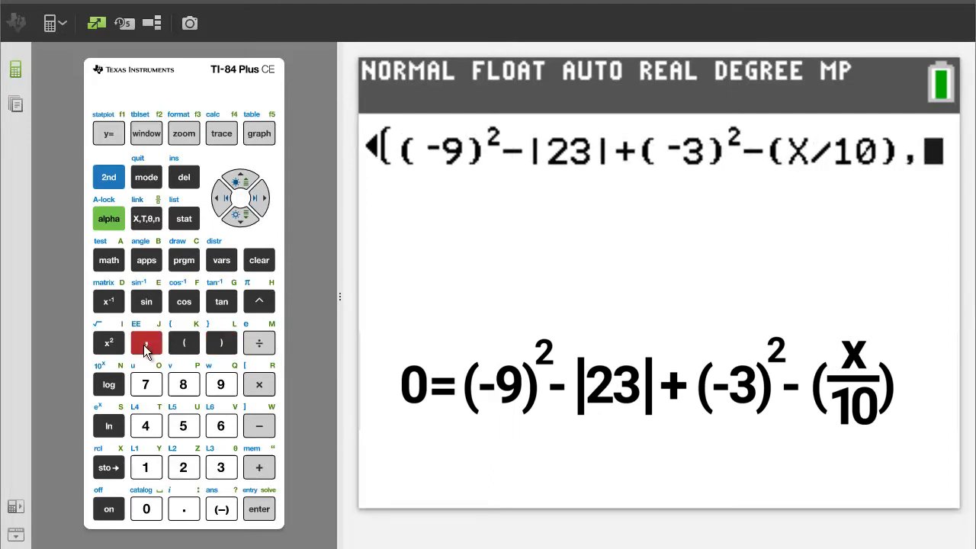
{"action": "left_click", "coordinate": [145, 221]}
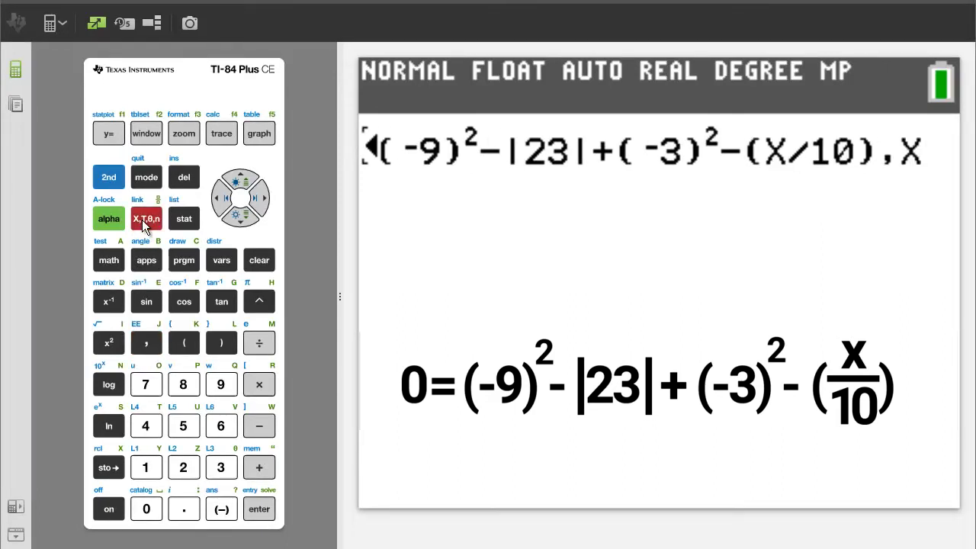
{"action": "left_click", "coordinate": [147, 343]}
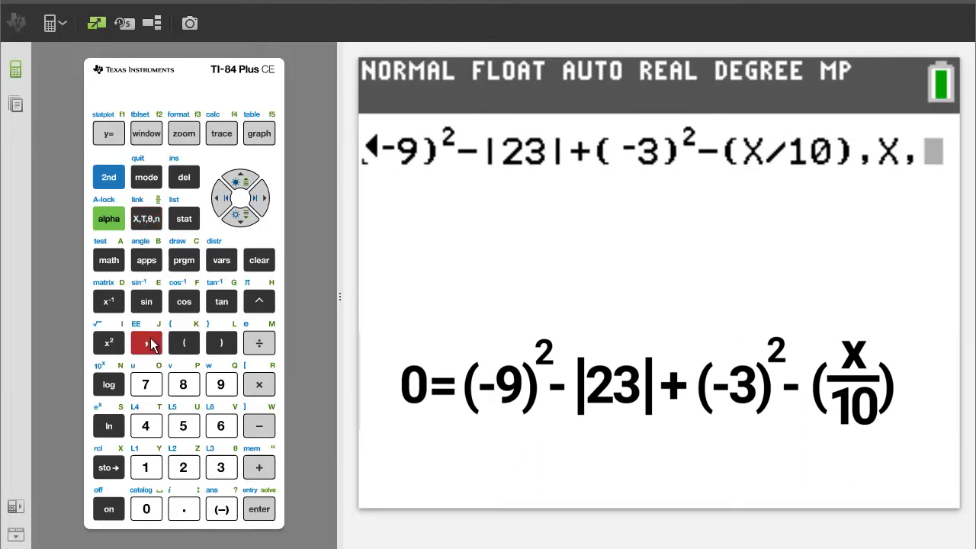
{"action": "left_click", "coordinate": [148, 468]}
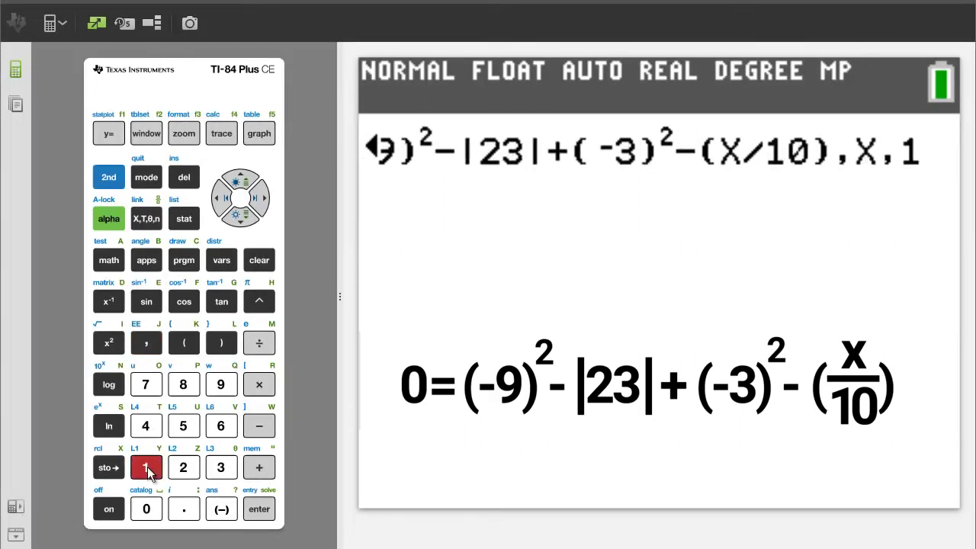
{"action": "left_click", "coordinate": [221, 342]}
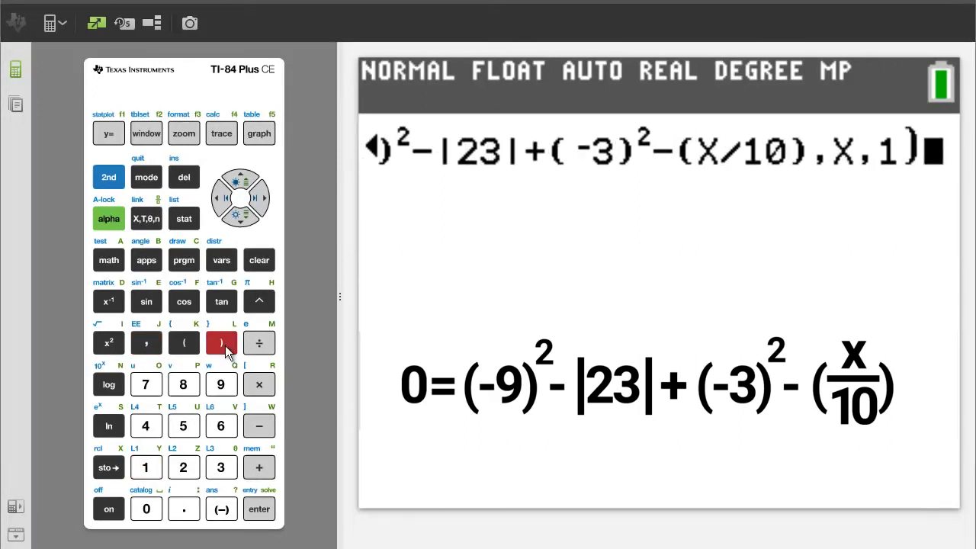
{"action": "left_click", "coordinate": [259, 509]}
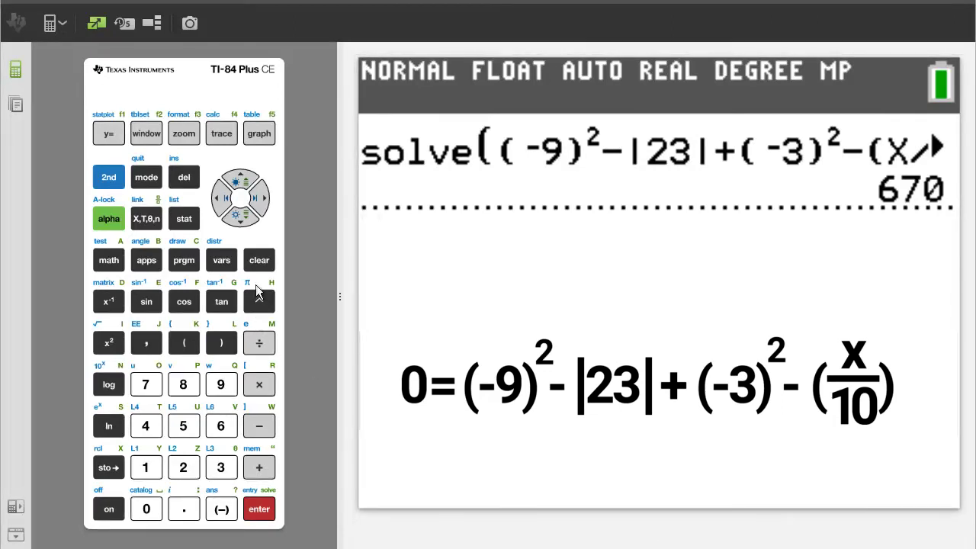
- Clear the home screen and insert the solve( function from the catalog for the equation x/(-11)=4⁶-6⁶
{"action": "left_click", "coordinate": [253, 258]}
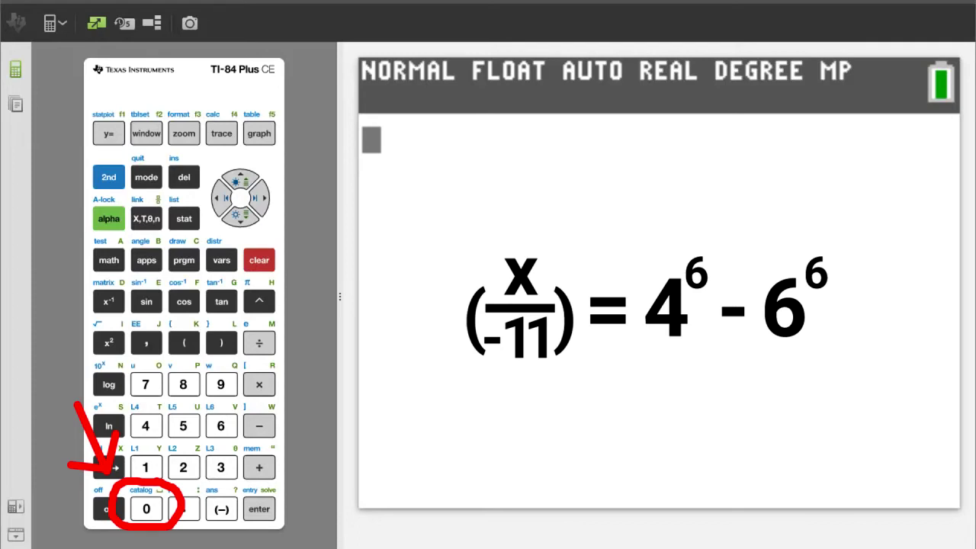
{"action": "left_click", "coordinate": [104, 176]}
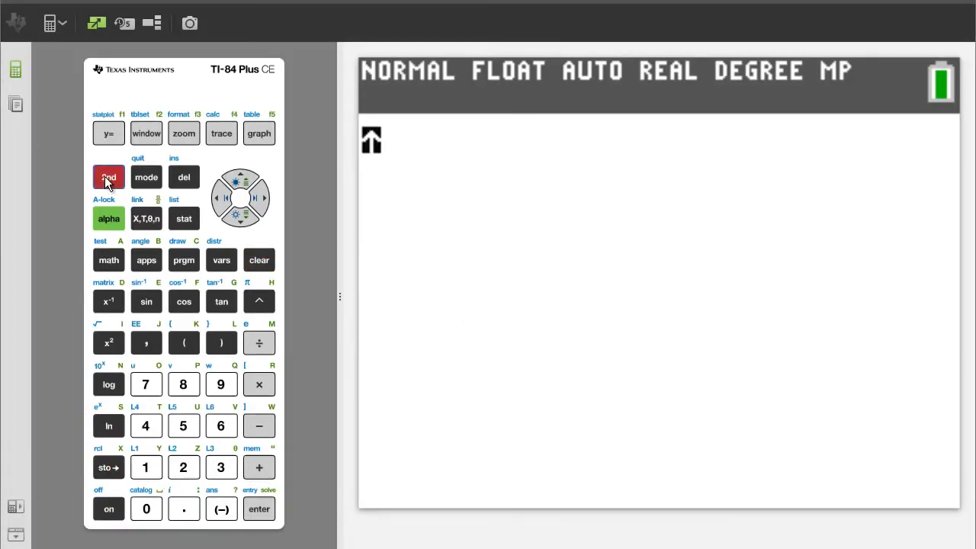
{"action": "left_click", "coordinate": [148, 512]}
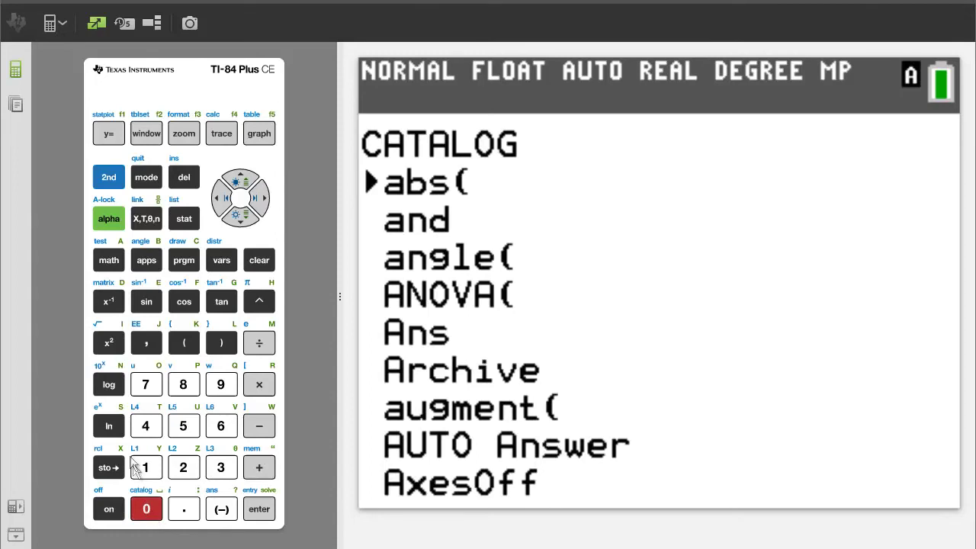
{"action": "left_click", "coordinate": [109, 427]}
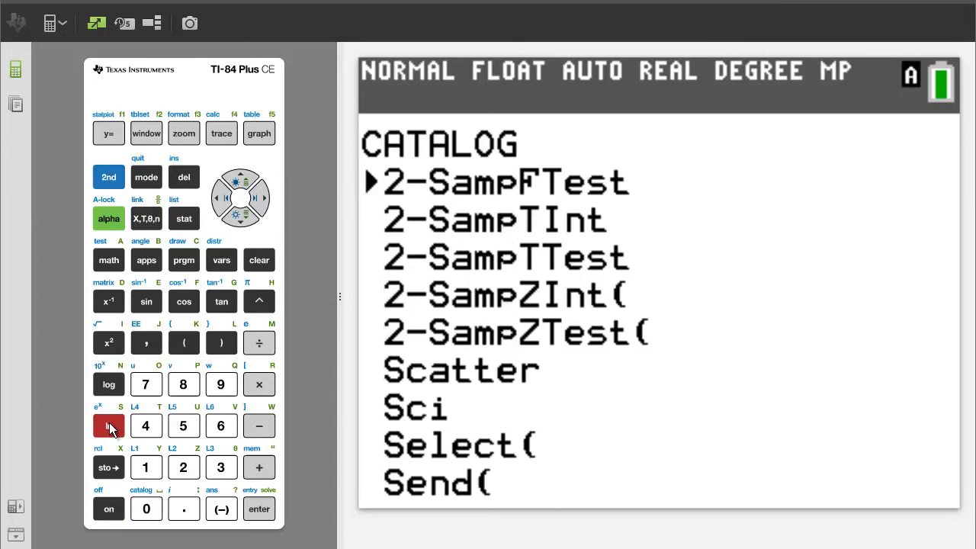
{"action": "left_click_drag", "start_coordinate": [247, 221], "coordinate": [245, 221]}
{"action": "left_click_drag", "start_coordinate": [245, 183], "coordinate": [246, 183]}
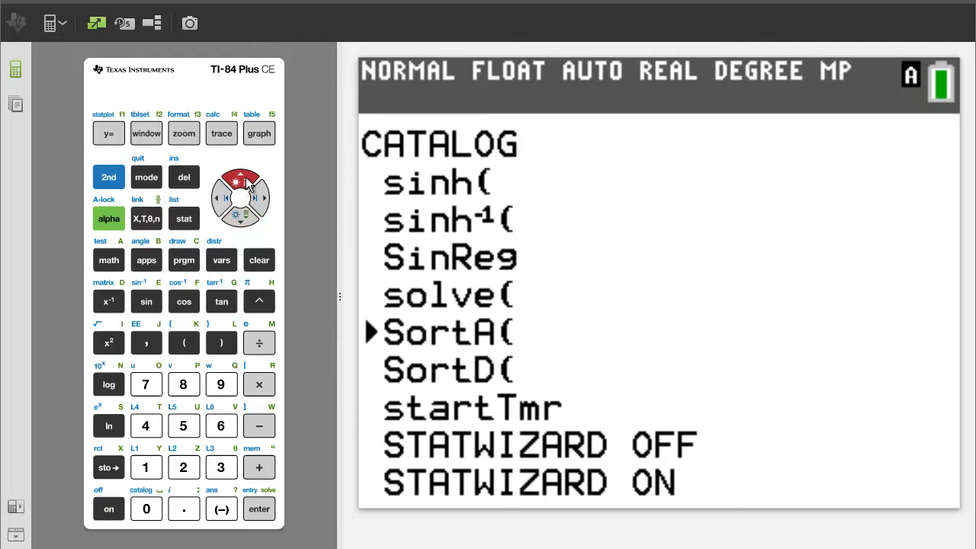
{"action": "left_click", "coordinate": [259, 509]}
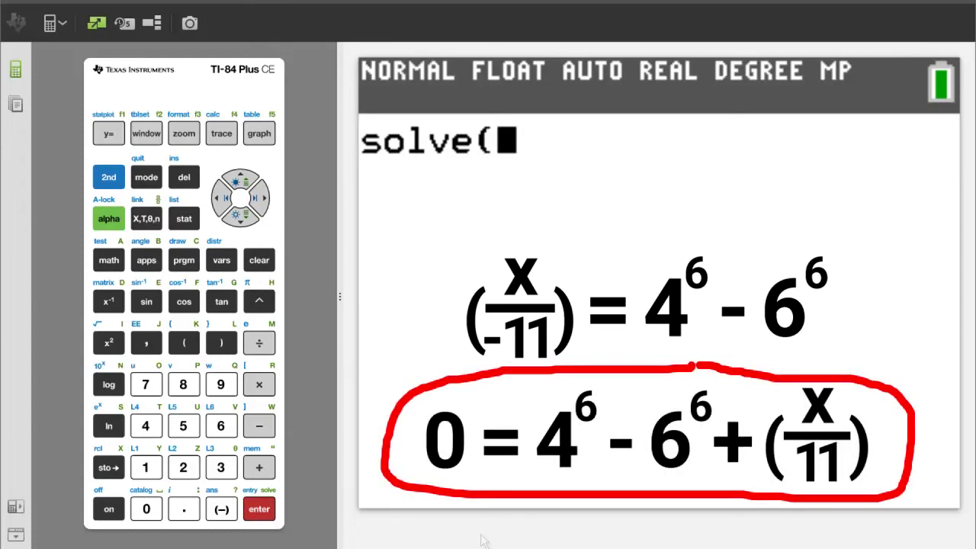
- Enter 4⁶-6⁶ as the start of the solve expression, leaving the exponent after each power
{"action": "left_click", "coordinate": [149, 427]}
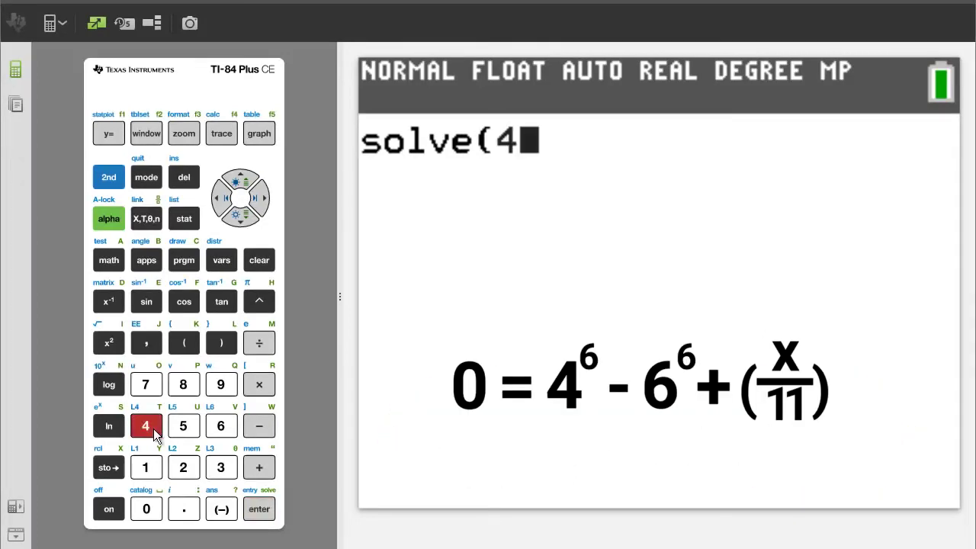
{"action": "left_click", "coordinate": [259, 303]}
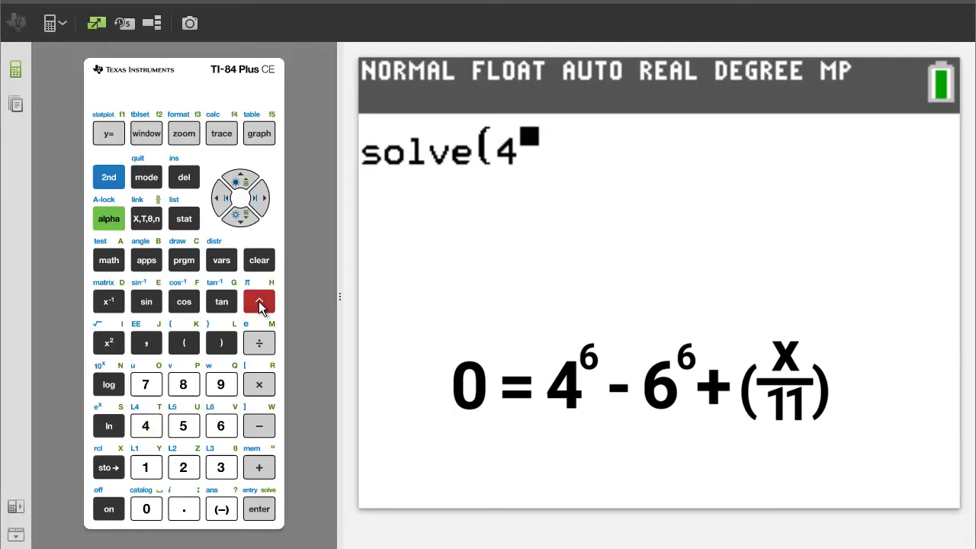
{"action": "left_click", "coordinate": [222, 431]}
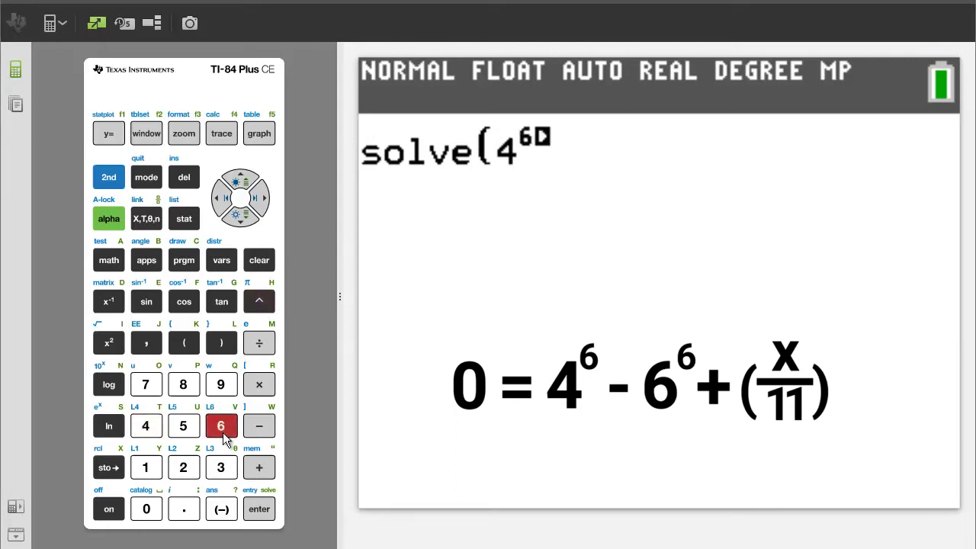
{"action": "left_click", "coordinate": [259, 198]}
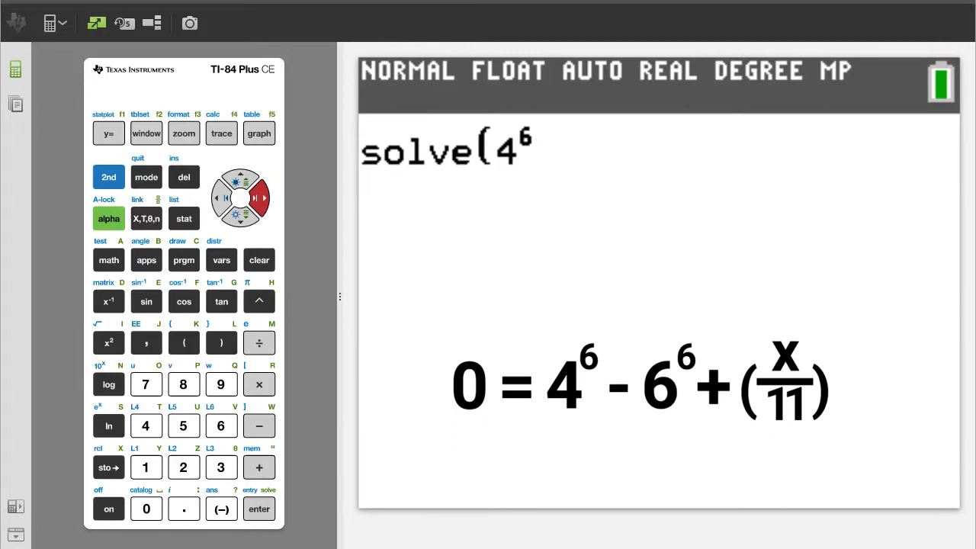
{"action": "left_click", "coordinate": [259, 435]}
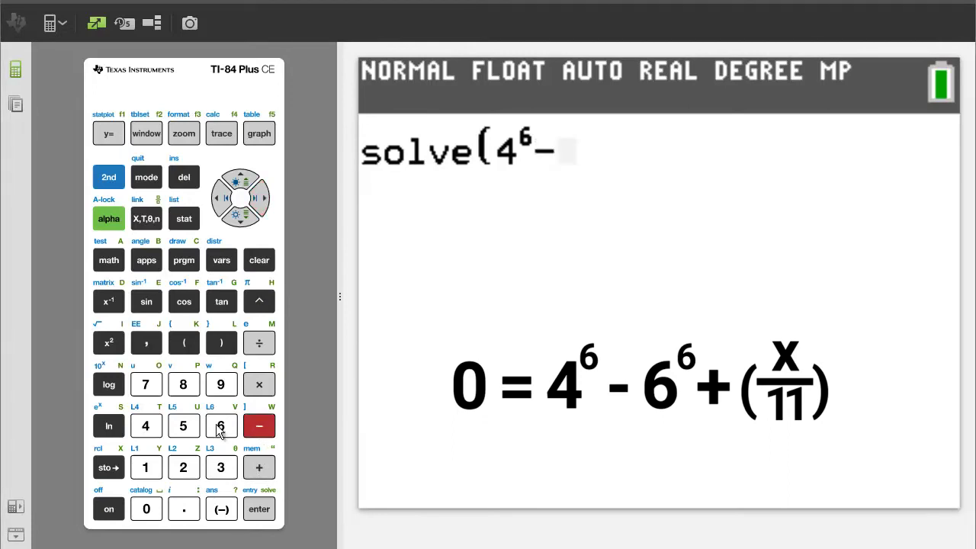
{"action": "left_click", "coordinate": [220, 430]}
{"action": "left_click", "coordinate": [260, 304]}
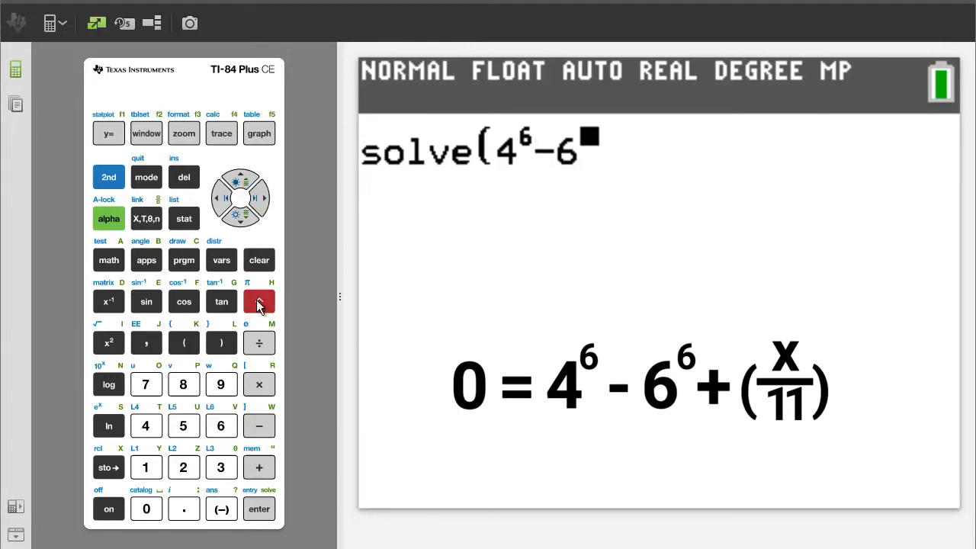
{"action": "left_click", "coordinate": [222, 427]}
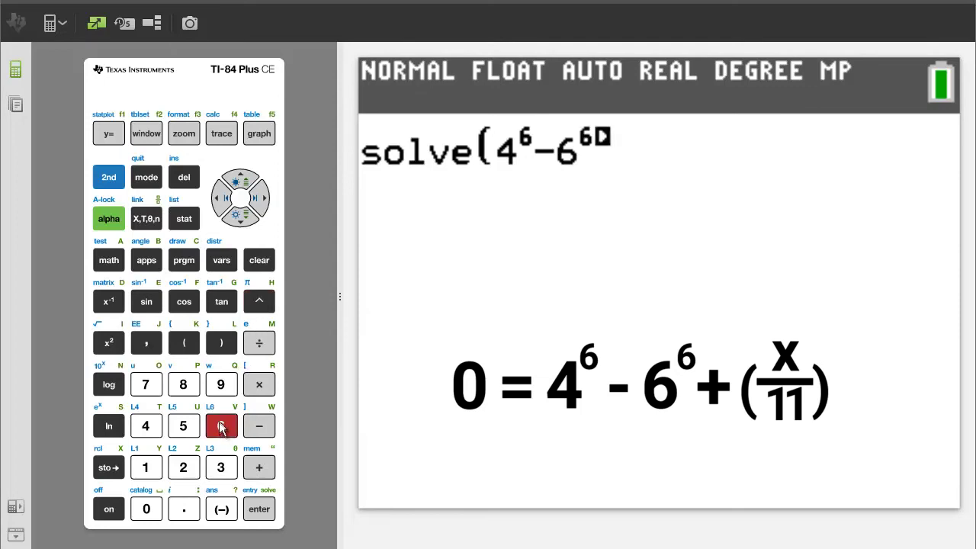
{"action": "left_click", "coordinate": [259, 199]}
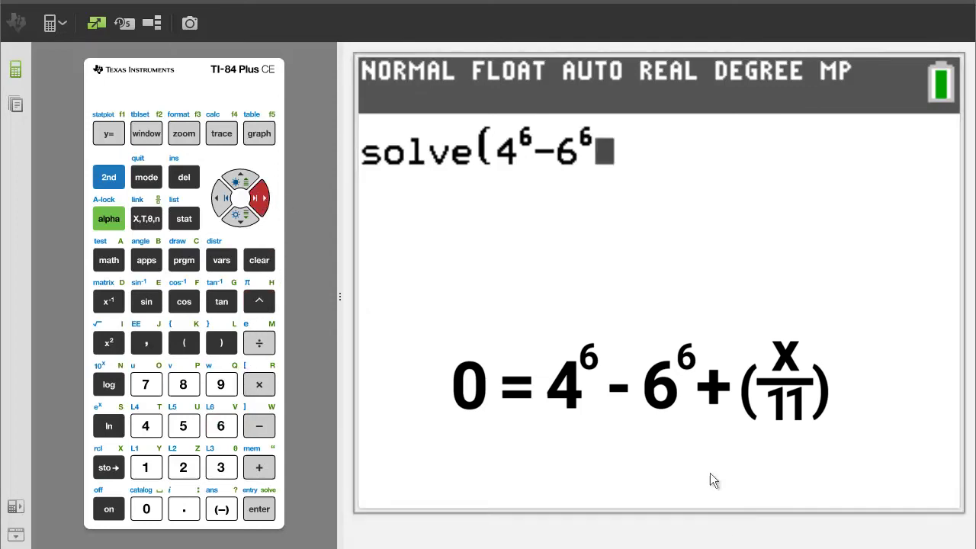
- Add the parenthesized quotient (X/11) after 4⁶-6⁶ to complete the expression in the solve entry
{"action": "left_click", "coordinate": [259, 467]}
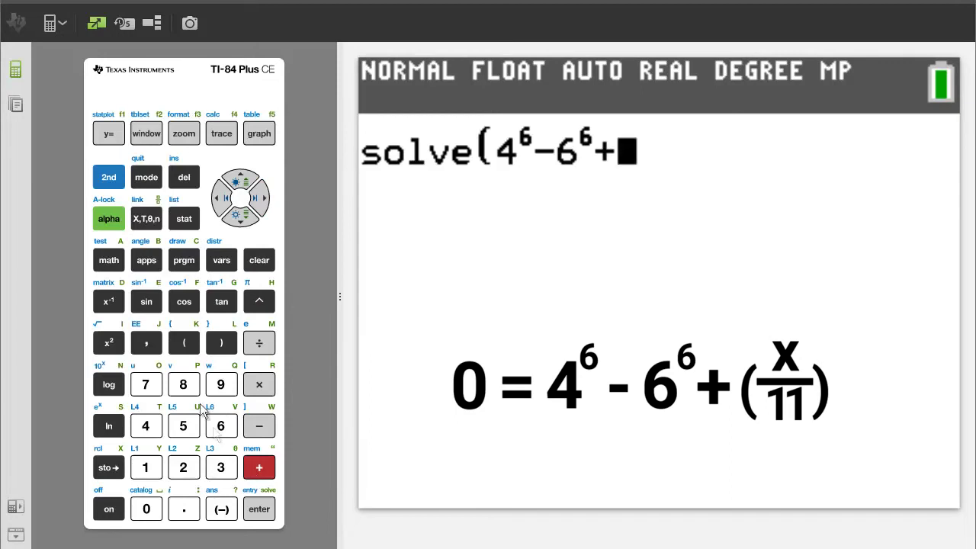
{"action": "left_click", "coordinate": [186, 345]}
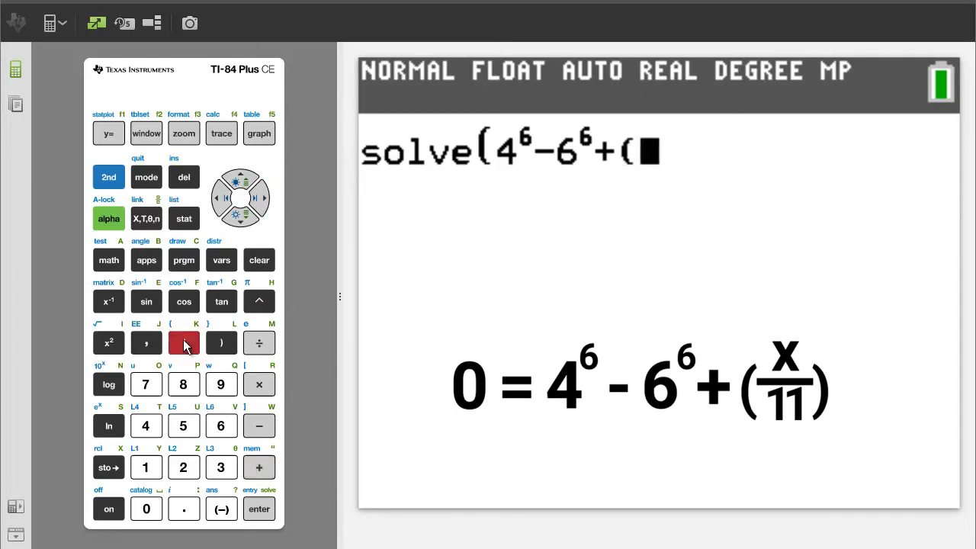
{"action": "left_click", "coordinate": [141, 221]}
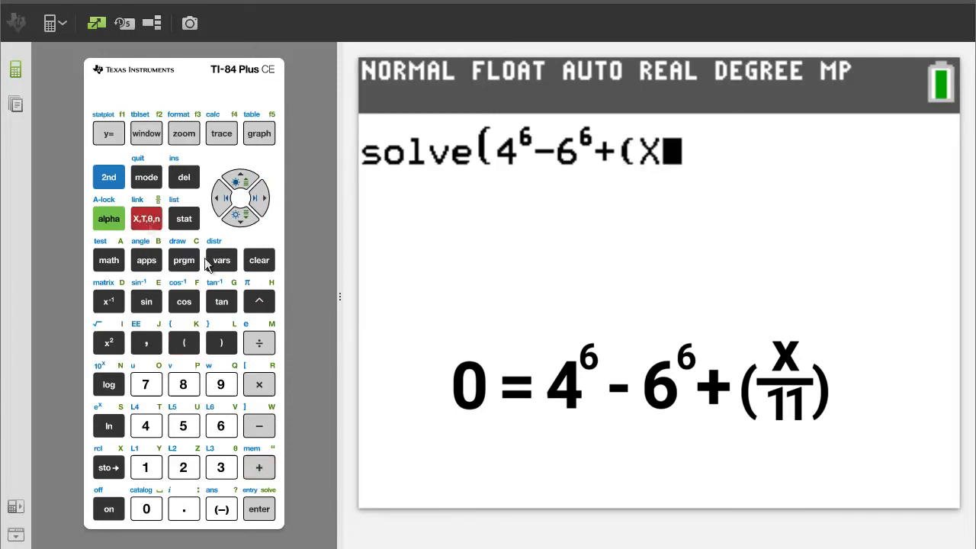
{"action": "left_click", "coordinate": [261, 345]}
{"action": "left_click", "coordinate": [149, 470]}
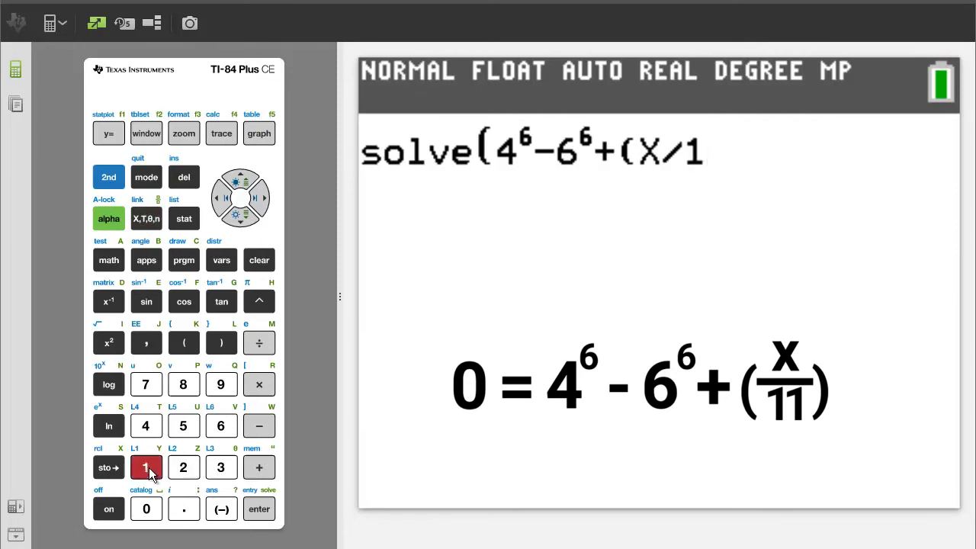
{"action": "left_click", "coordinate": [150, 472]}
{"action": "left_click", "coordinate": [220, 344]}
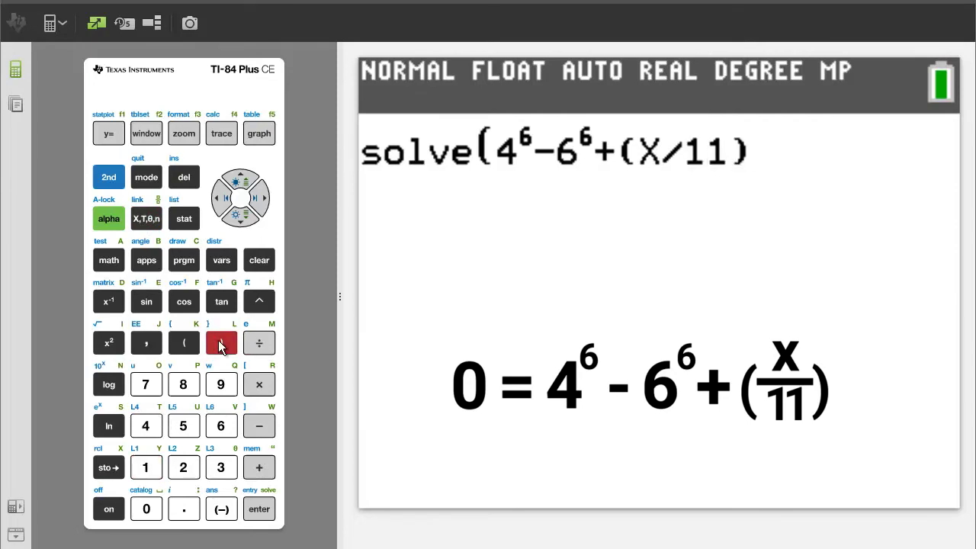
- Supply variable X and guess 1 as the solve arguments after (X/11), close the parenthesis and evaluate the entry
{"action": "left_click", "coordinate": [152, 346]}
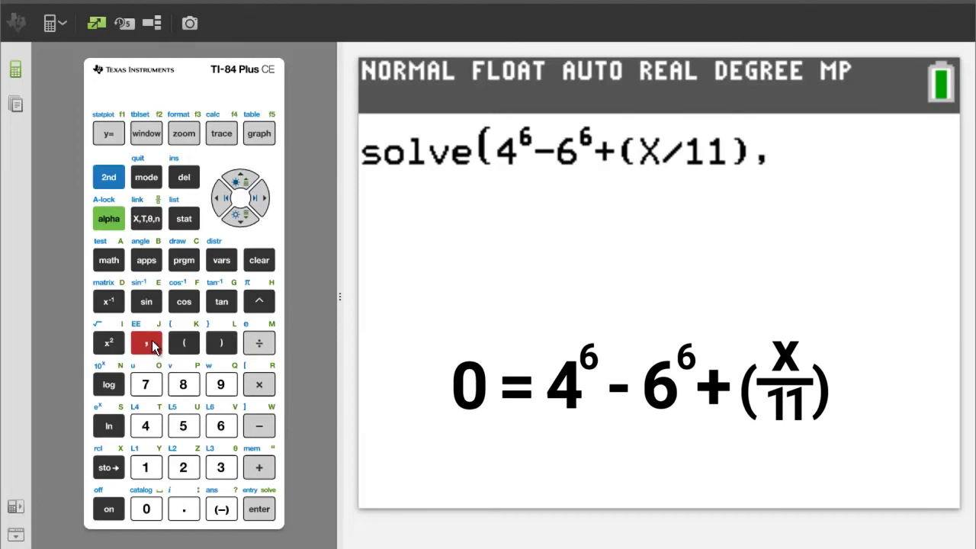
{"action": "left_click", "coordinate": [146, 221]}
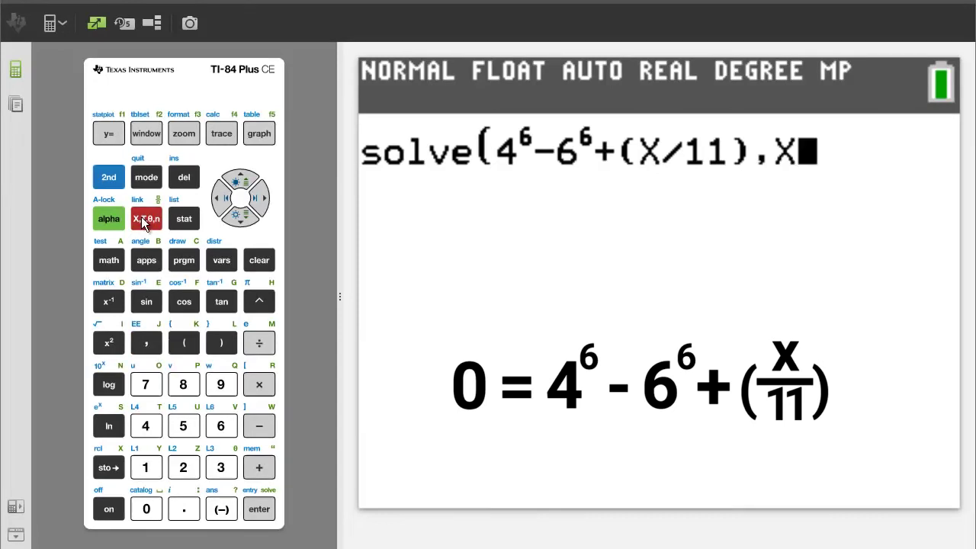
{"action": "left_click", "coordinate": [149, 349]}
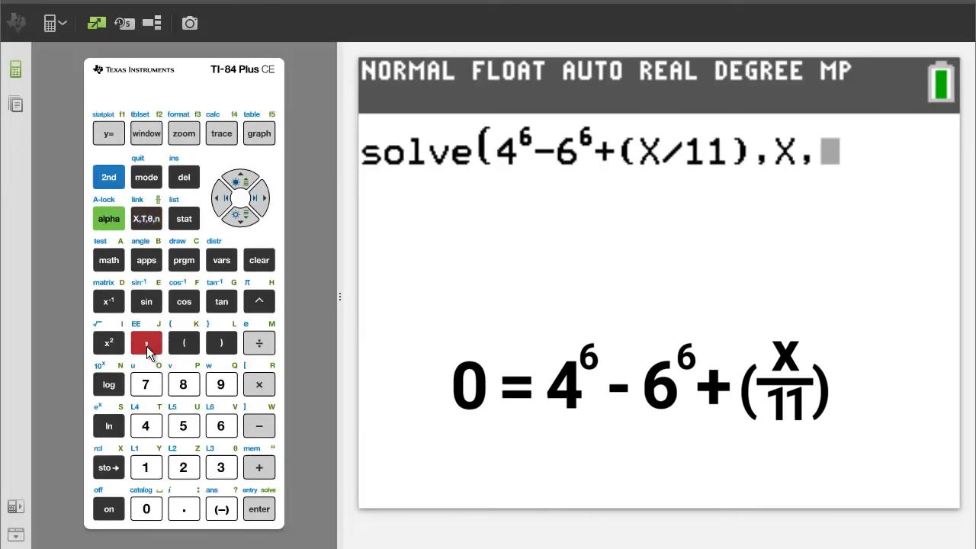
{"action": "left_click", "coordinate": [150, 472]}
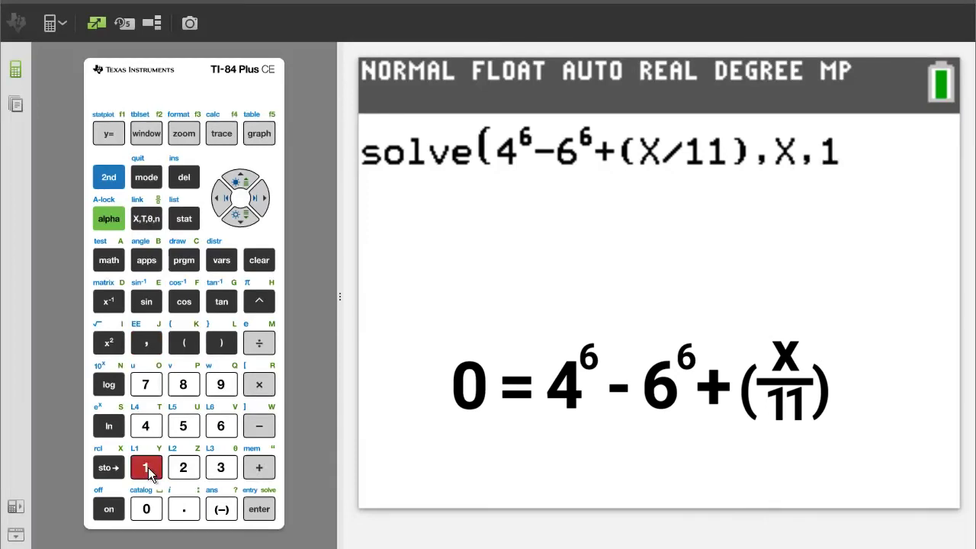
{"action": "left_click", "coordinate": [221, 343]}
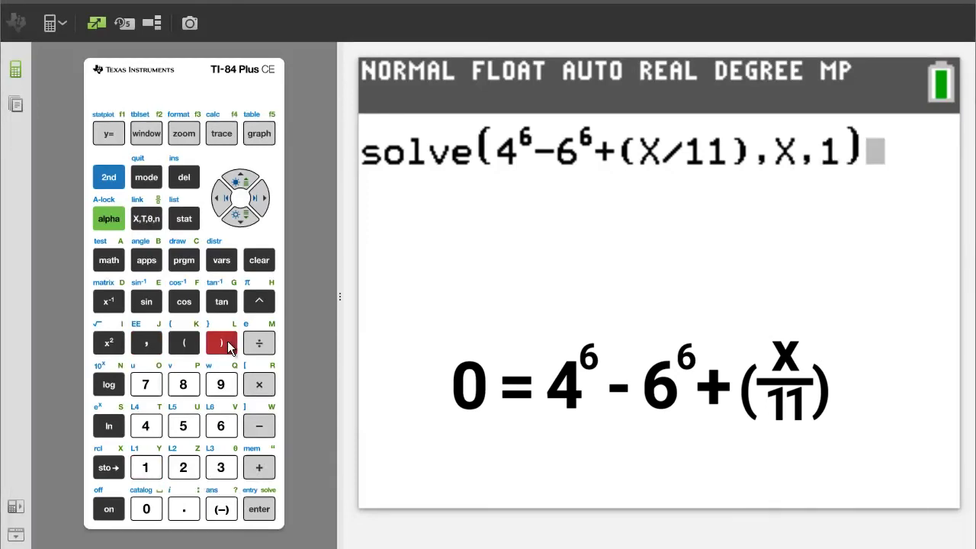
{"action": "left_click", "coordinate": [263, 509]}
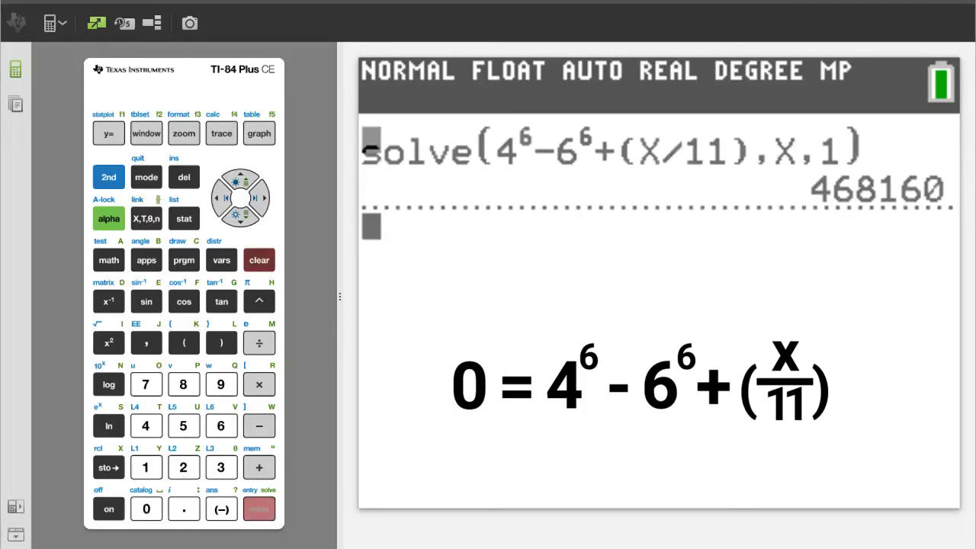
- Clear the finished calculation and insert the solve( function from the catalog for the equation 3(5x+4)-20=13x-4
{"action": "key", "text": "Escape"}
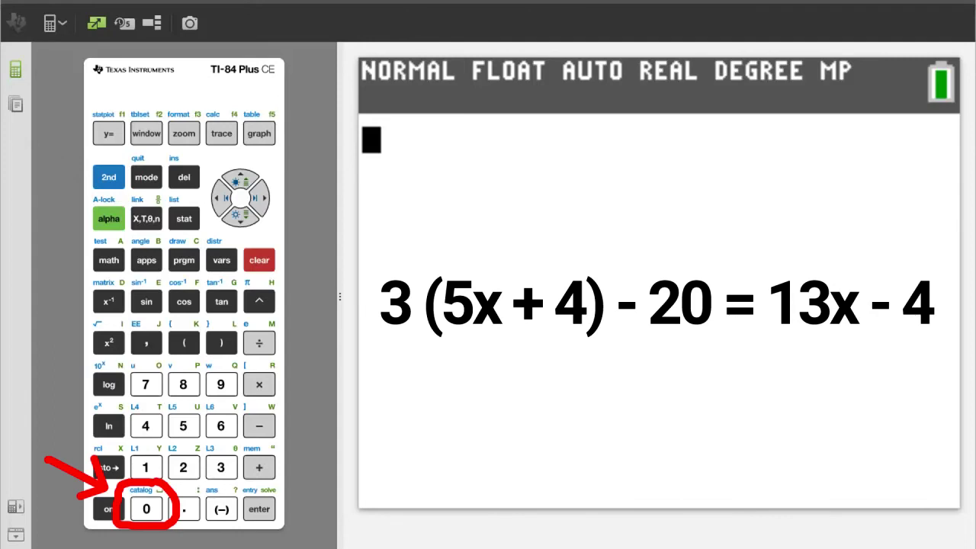
{"action": "left_click", "coordinate": [105, 177]}
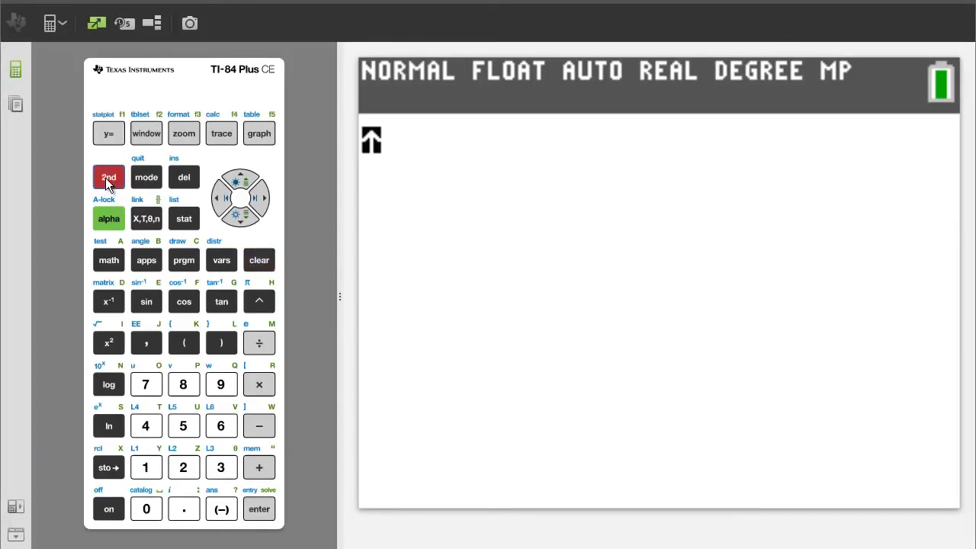
{"action": "left_click", "coordinate": [142, 511]}
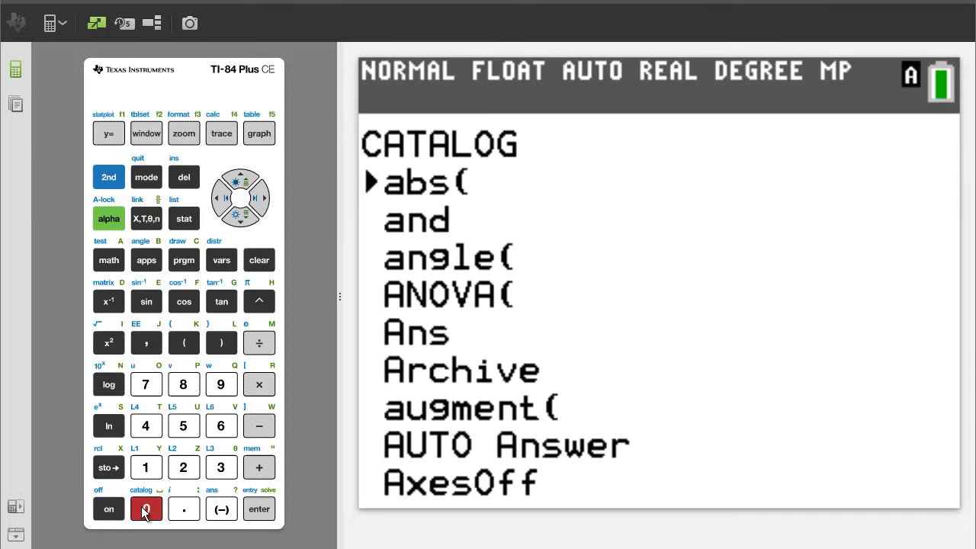
{"action": "left_click", "coordinate": [109, 426]}
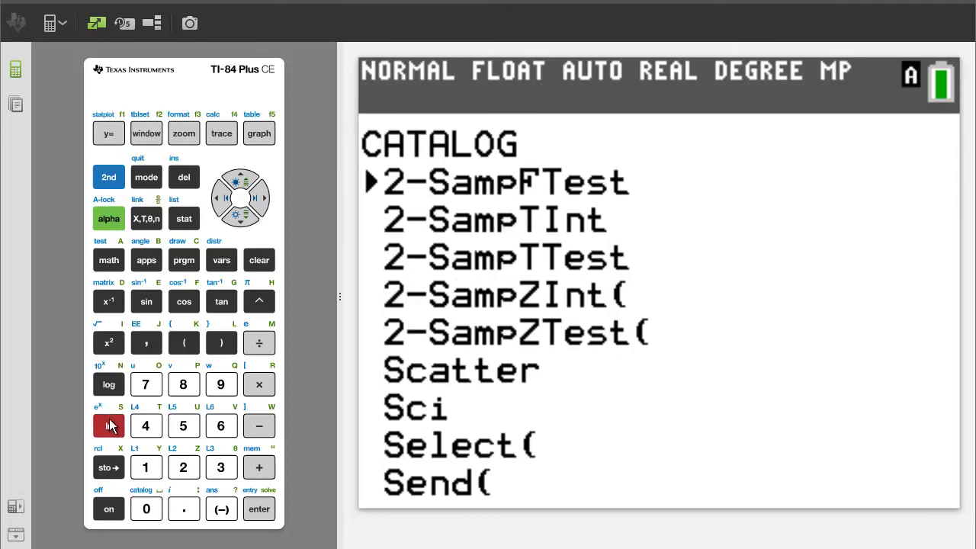
{"action": "left_click", "coordinate": [246, 219]}
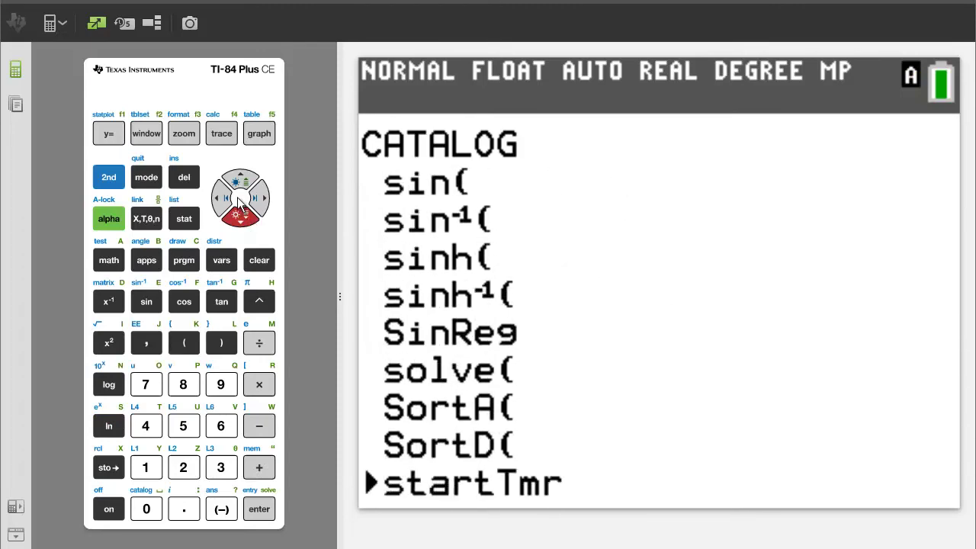
{"action": "left_click", "coordinate": [242, 180]}
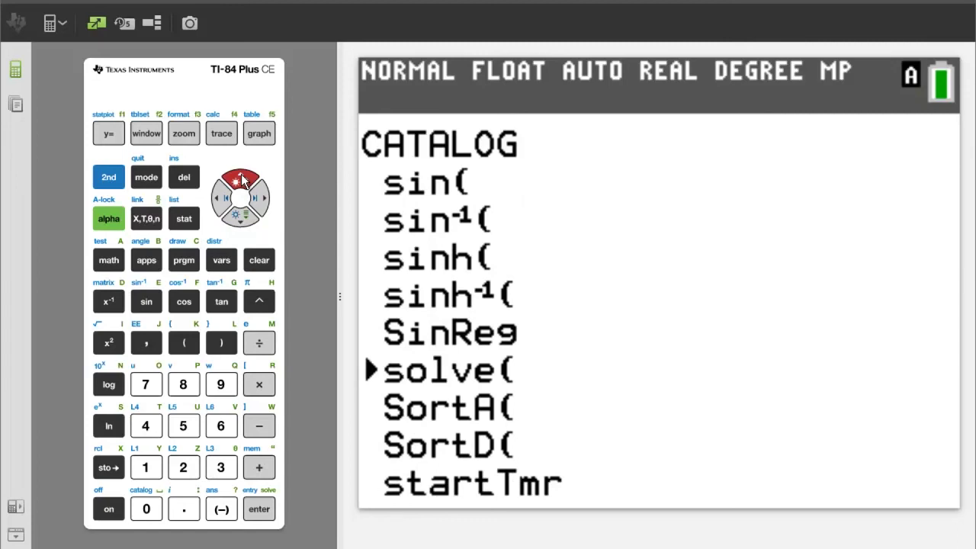
{"action": "left_click", "coordinate": [260, 511]}
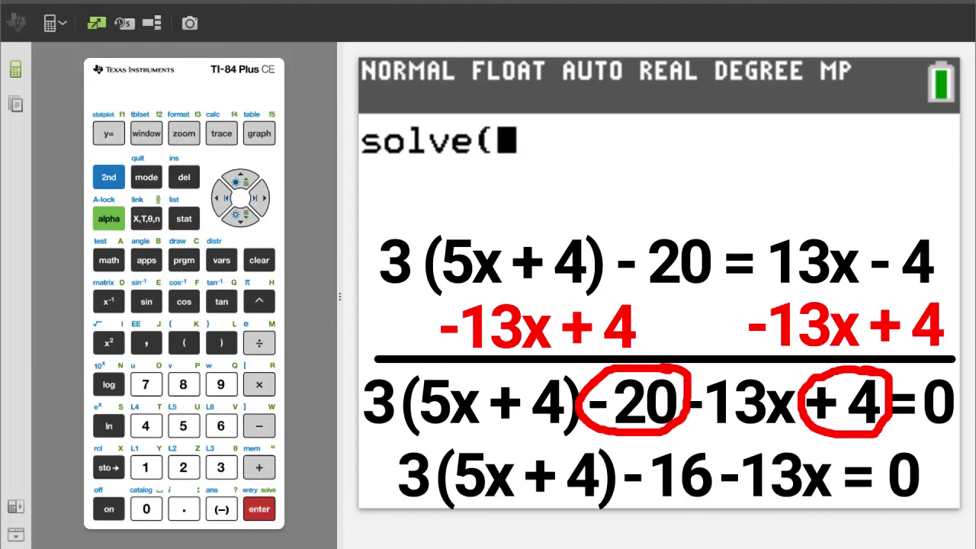
- Enter 3(5X+4) as the start of the solve expression, closing its inner parenthesis
{"action": "left_click", "coordinate": [222, 468]}
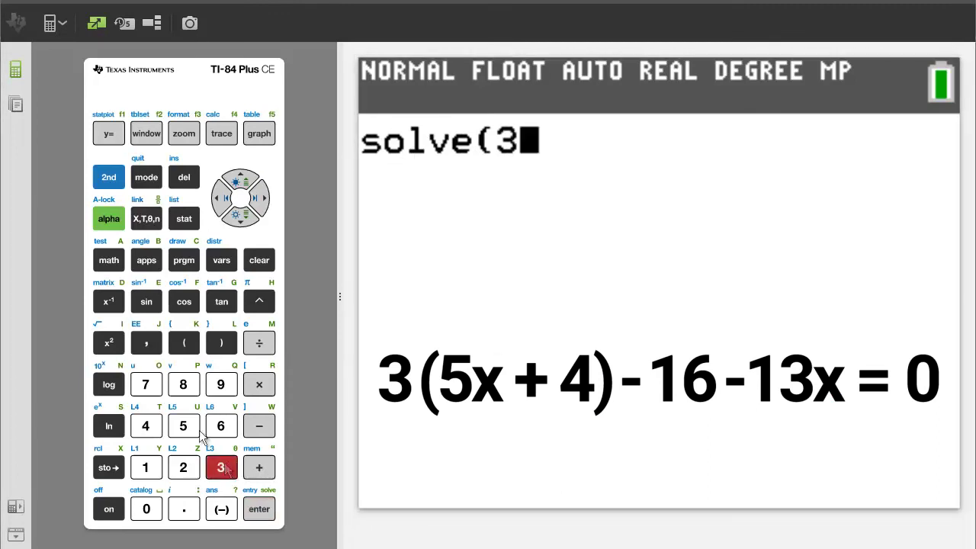
{"action": "left_click", "coordinate": [185, 344]}
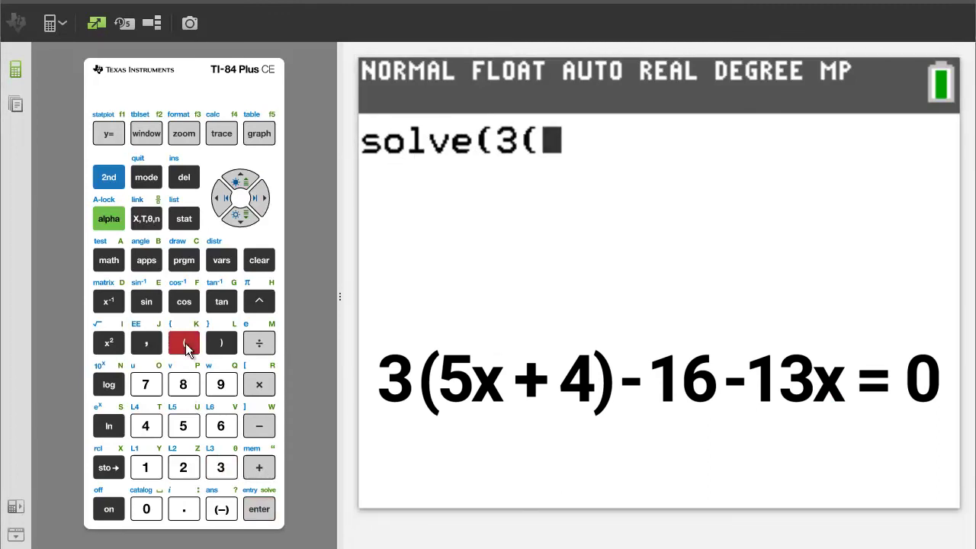
{"action": "left_click", "coordinate": [183, 429]}
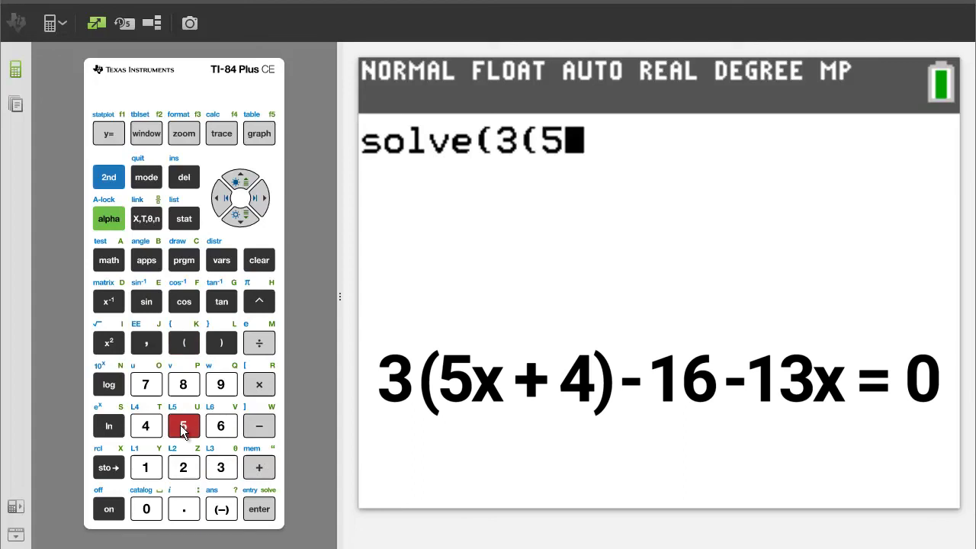
{"action": "left_click", "coordinate": [143, 220]}
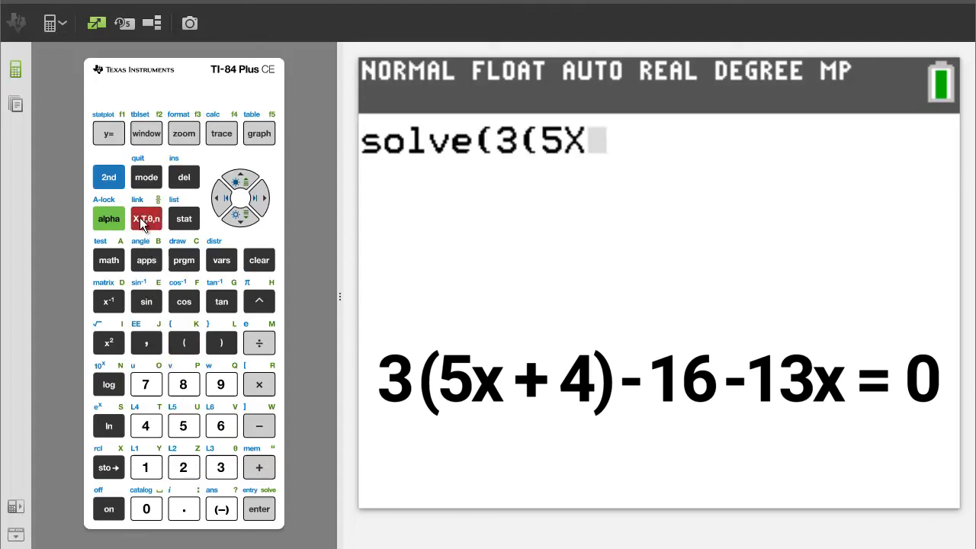
{"action": "left_click", "coordinate": [259, 467]}
{"action": "left_click", "coordinate": [147, 428]}
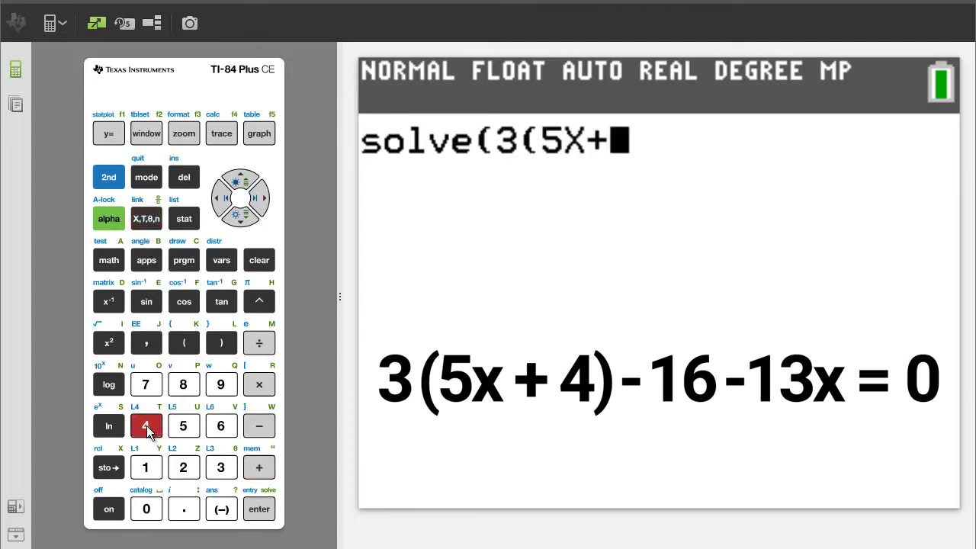
{"action": "left_click", "coordinate": [222, 344]}
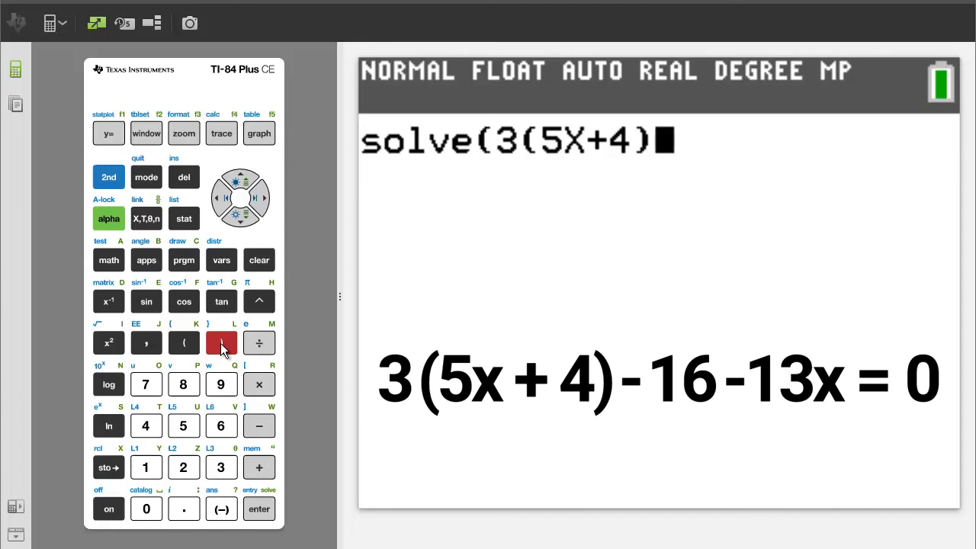
- Append -16-13X after 3(5X+4) to complete the zero-form expression in the solve entry
{"action": "left_click", "coordinate": [263, 427]}
{"action": "left_click", "coordinate": [150, 470]}
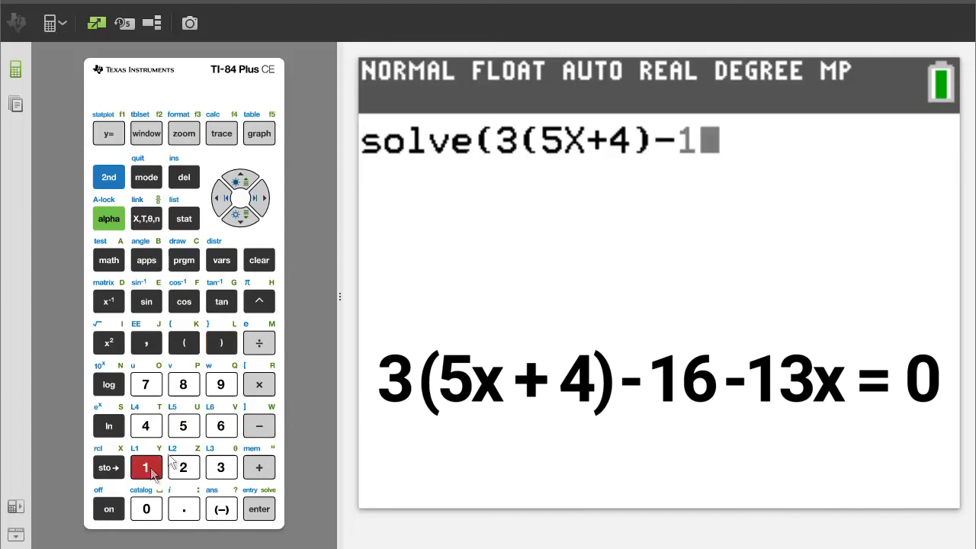
{"action": "left_click", "coordinate": [220, 426]}
{"action": "left_click", "coordinate": [263, 431]}
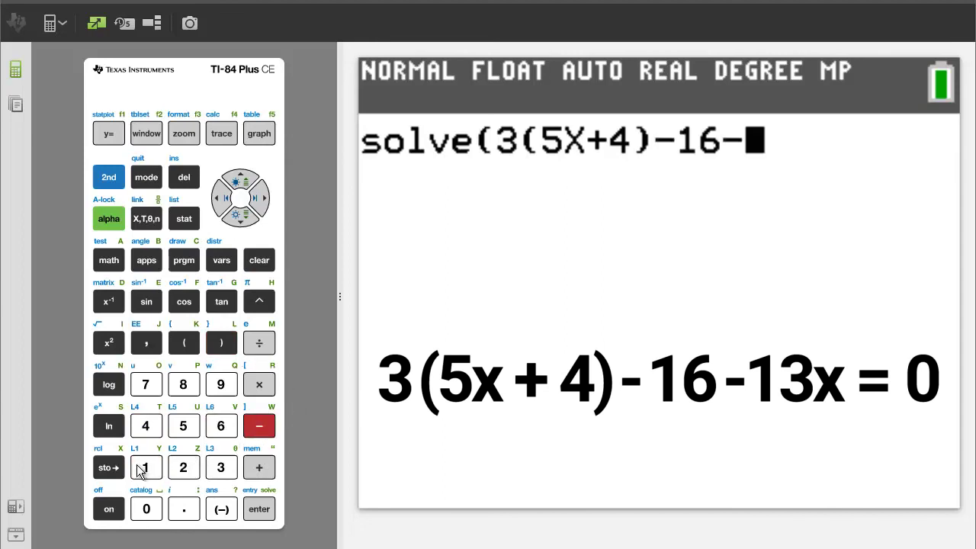
{"action": "left_click", "coordinate": [141, 469]}
{"action": "left_click", "coordinate": [223, 468]}
{"action": "left_click", "coordinate": [148, 220]}
- Supply variable X and guess 1 as the solve arguments after -13X, close the parenthesis and evaluate the entry
{"action": "left_click", "coordinate": [146, 353]}
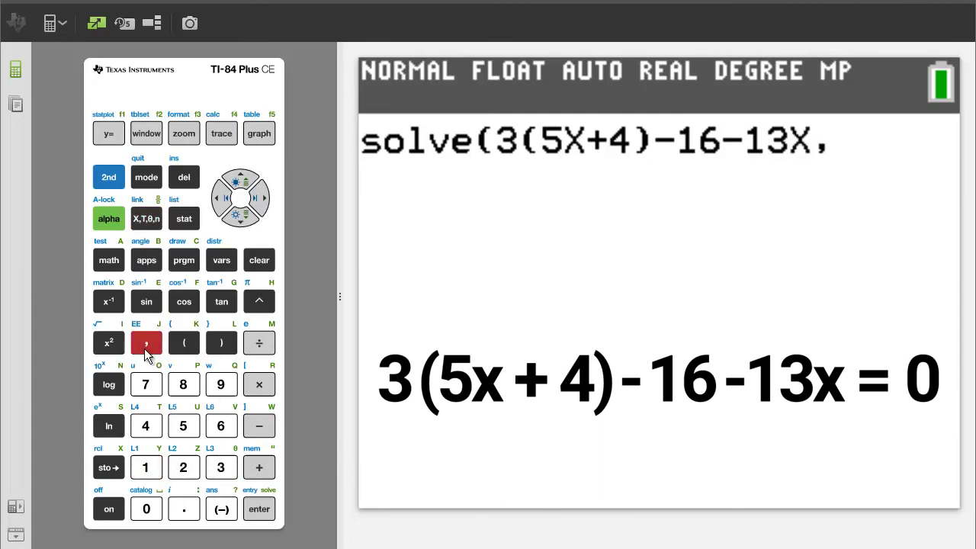
{"action": "left_click", "coordinate": [138, 221]}
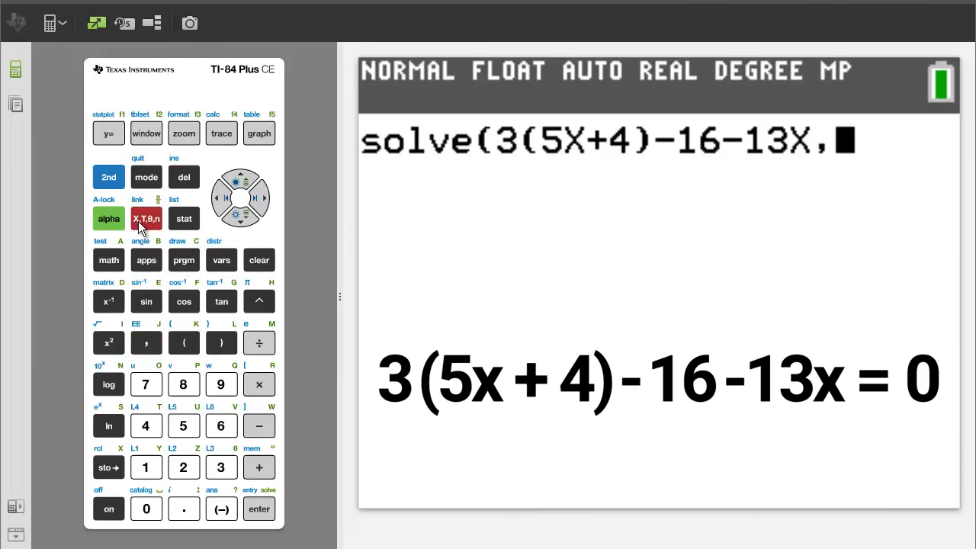
{"action": "left_click", "coordinate": [154, 340]}
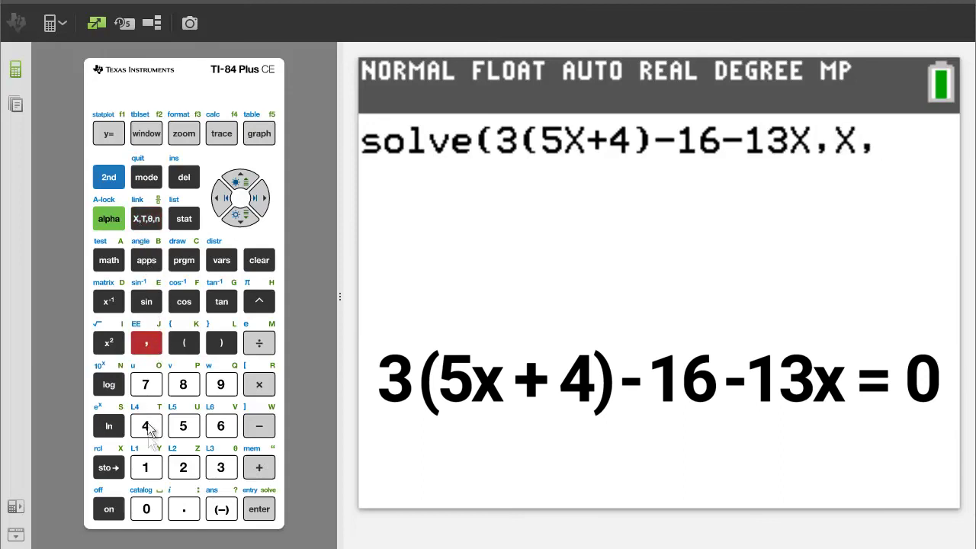
{"action": "left_click", "coordinate": [150, 467]}
{"action": "left_click", "coordinate": [221, 342]}
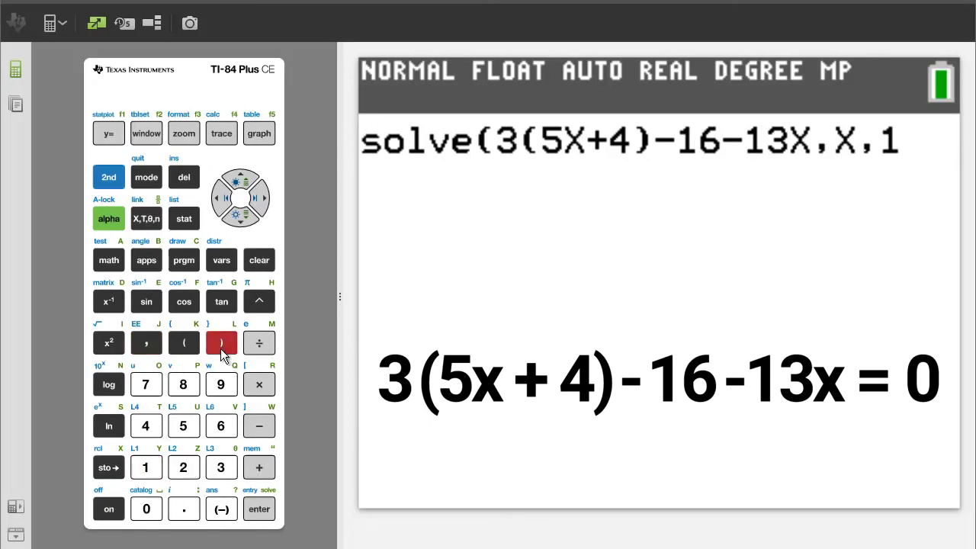
{"action": "left_click", "coordinate": [263, 509]}
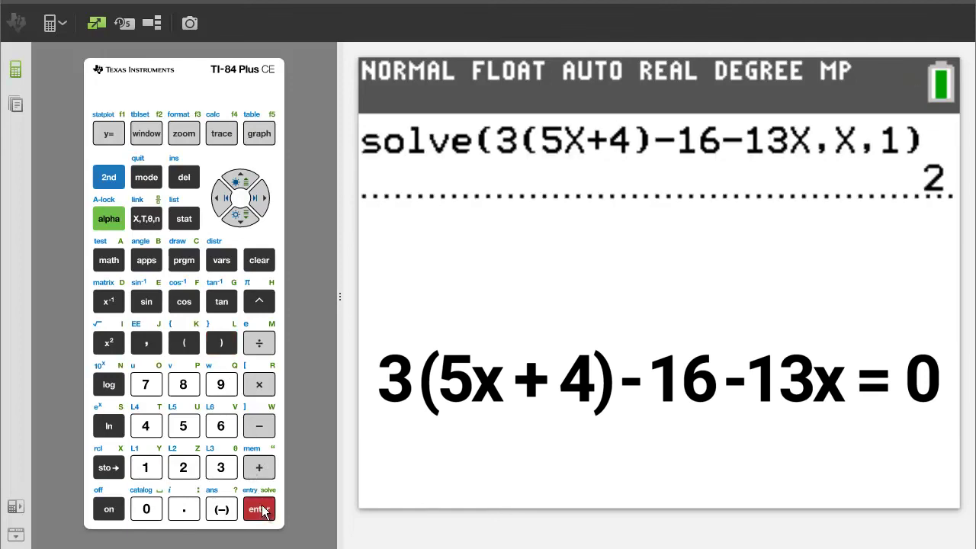